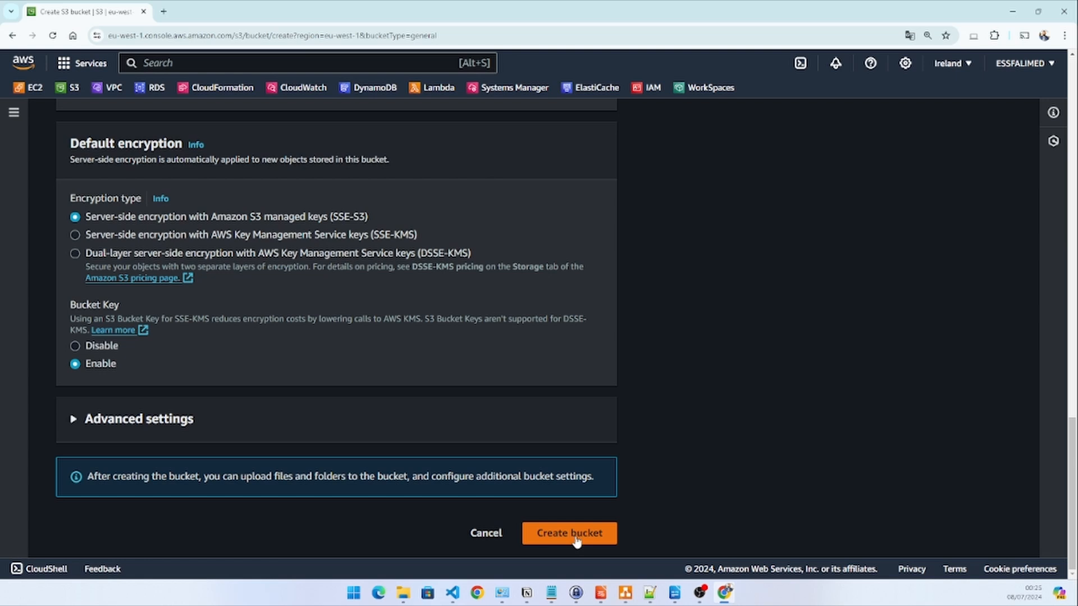
Finish creating the S3 bucket, filter the bucket list for cloudfront-demo-aws-fr, and open that bucket
click(576, 537)
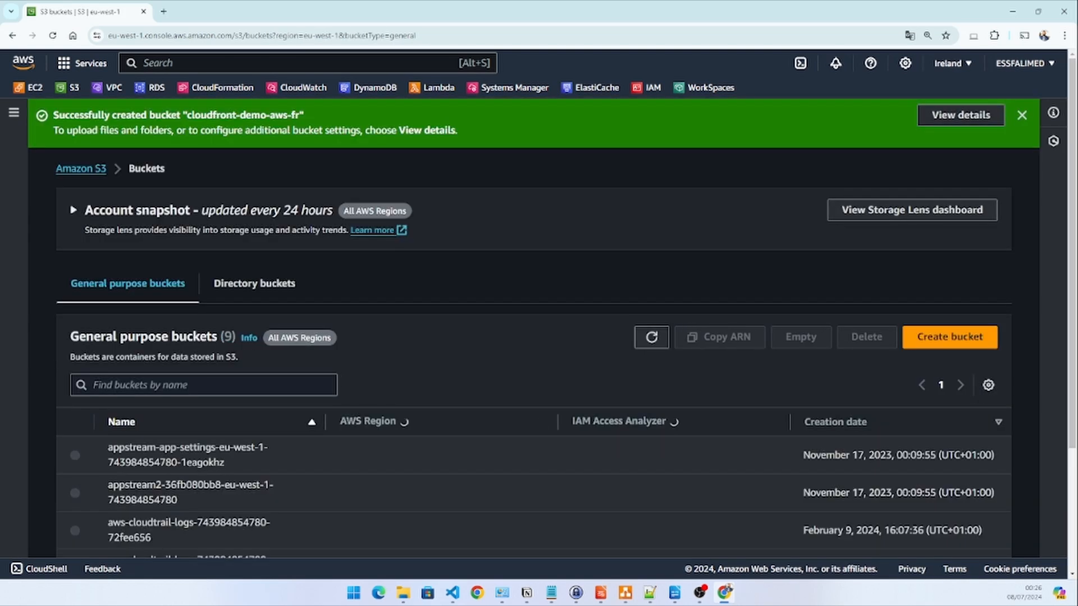
click(166, 385)
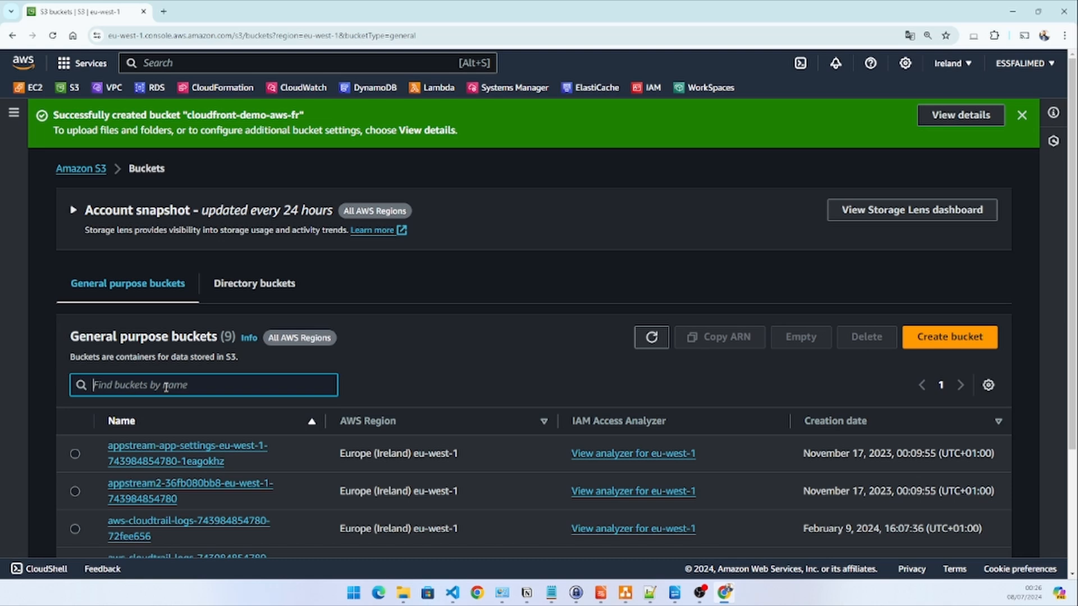
text(cloudfront-demo-aws-fr)
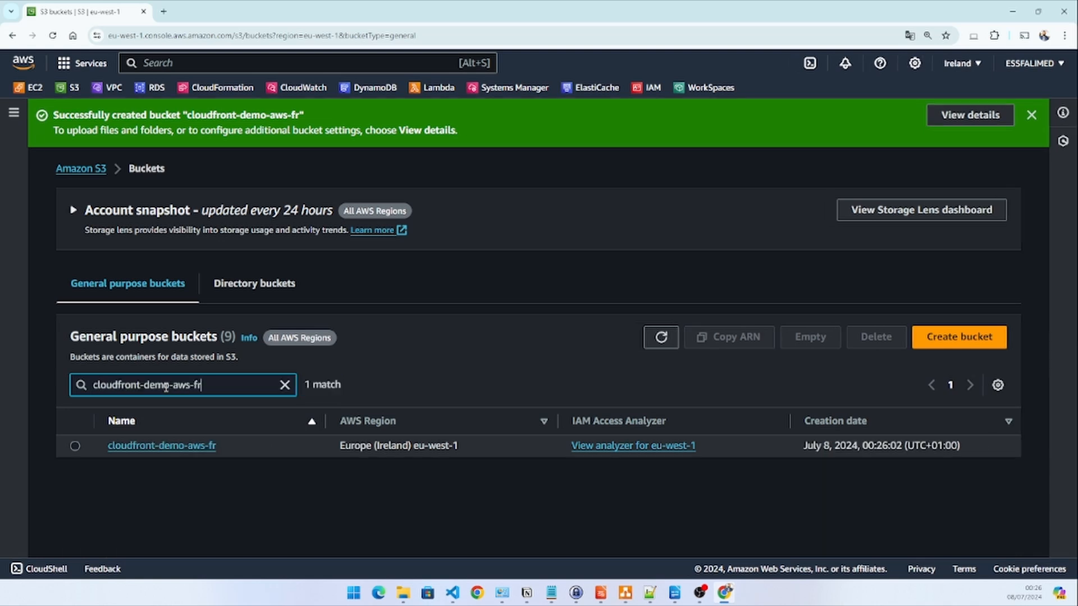
click(175, 446)
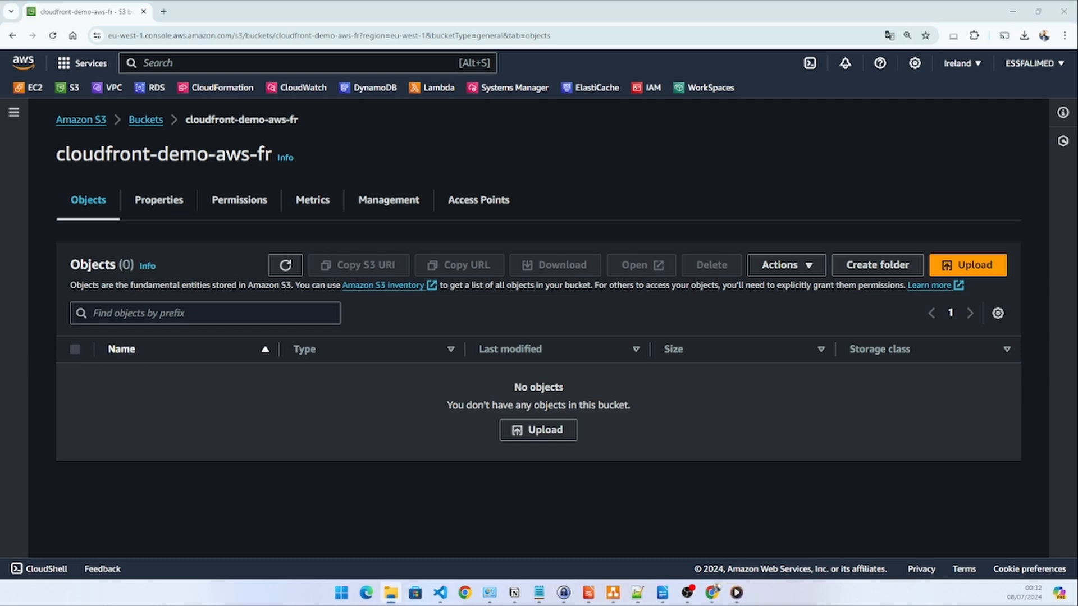
Upload kubernetes.jpg and vault.jpg from the local Cloudfront images folder to the cloudfront-demo-aws-fr bucket and close the upload report
drag(0, 203, 841, 215)
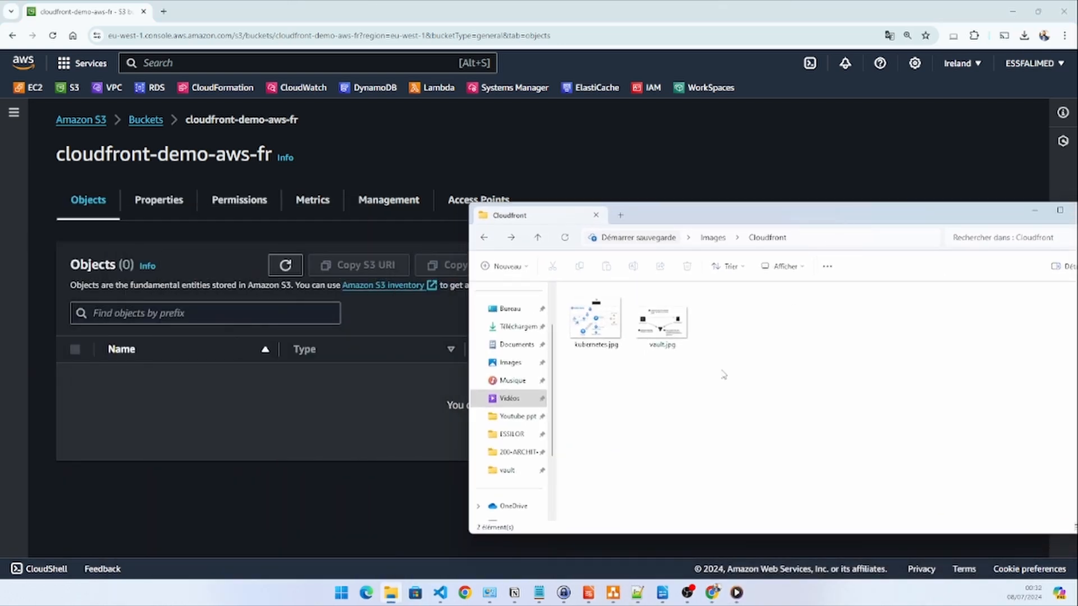
drag(724, 375, 477, 351)
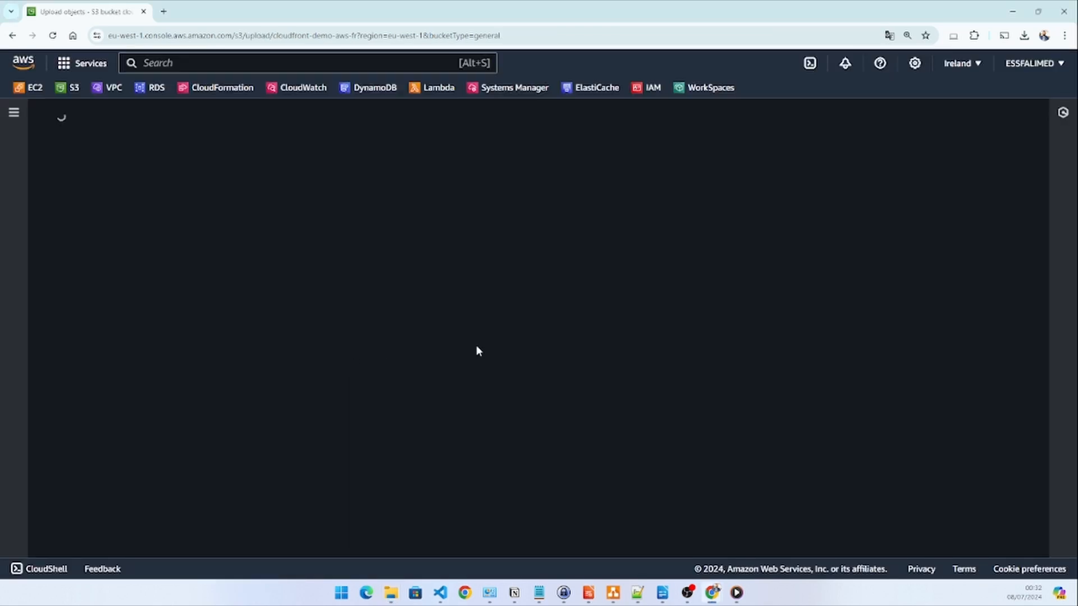
scroll(679, 404, down, 3)
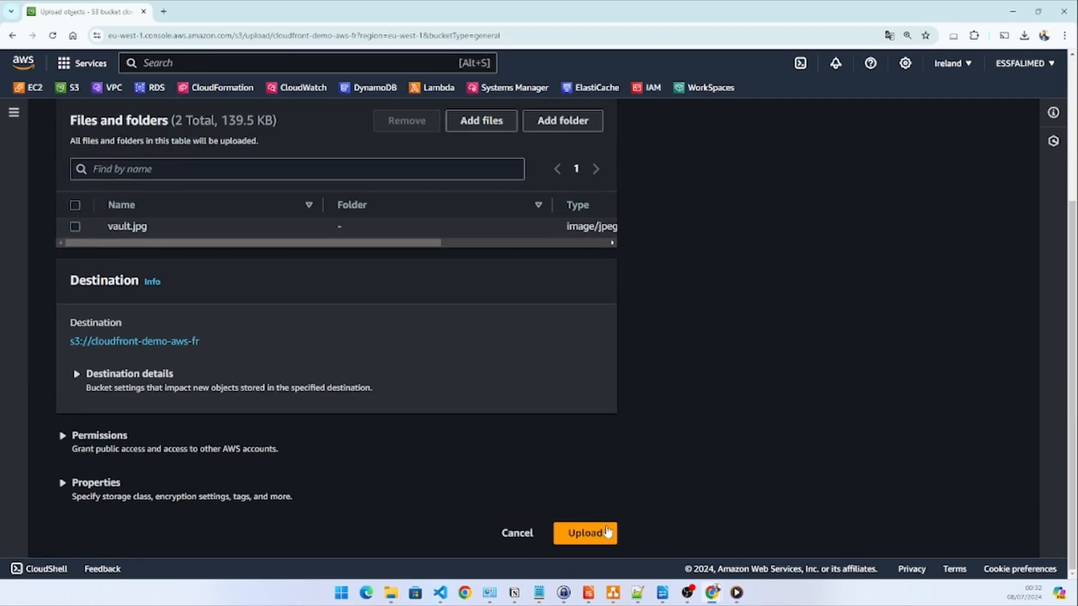
click(605, 532)
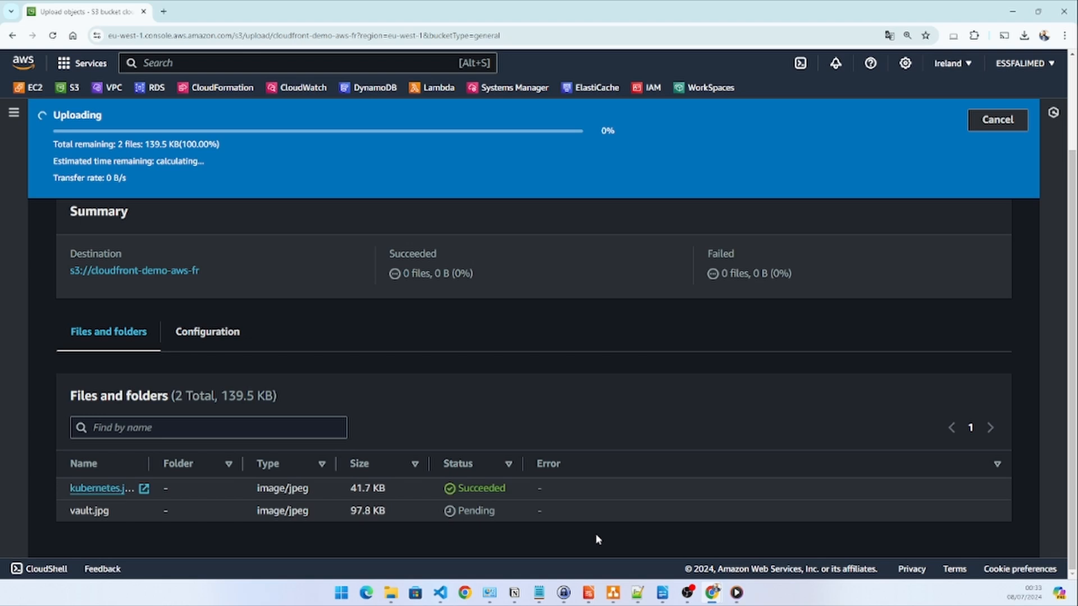
scroll(870, 286, up, 1)
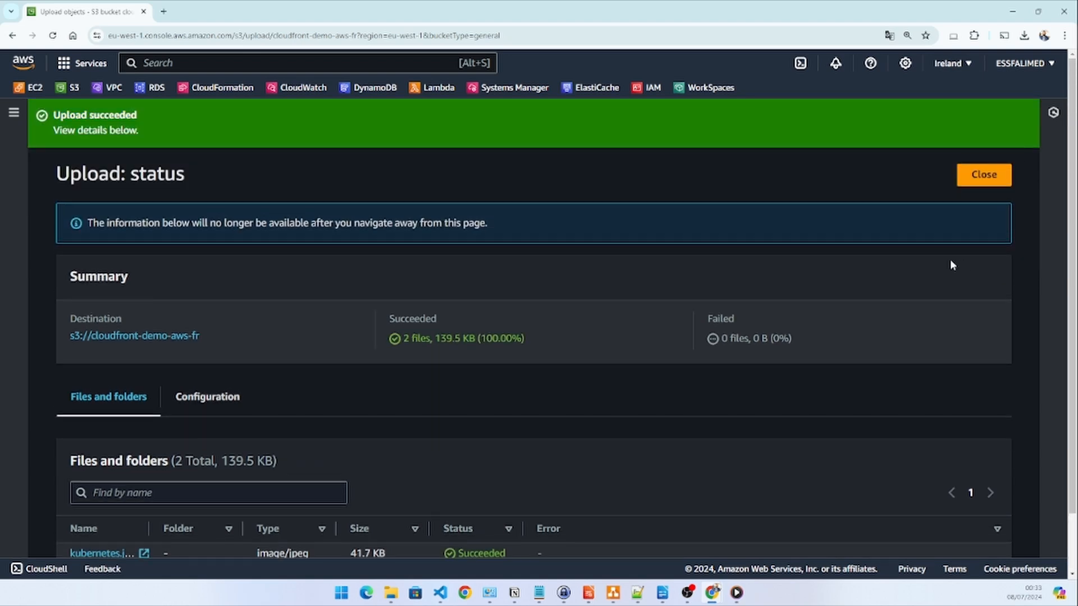
click(977, 175)
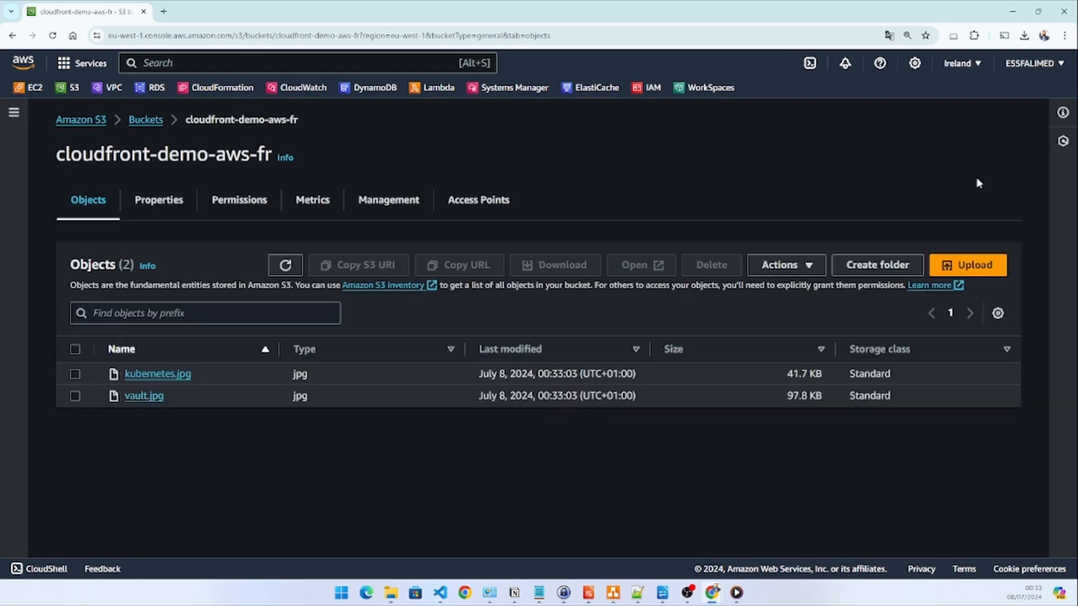
Test public access to kubernetes.jpg through its object URL and return to the object's details
click(157, 374)
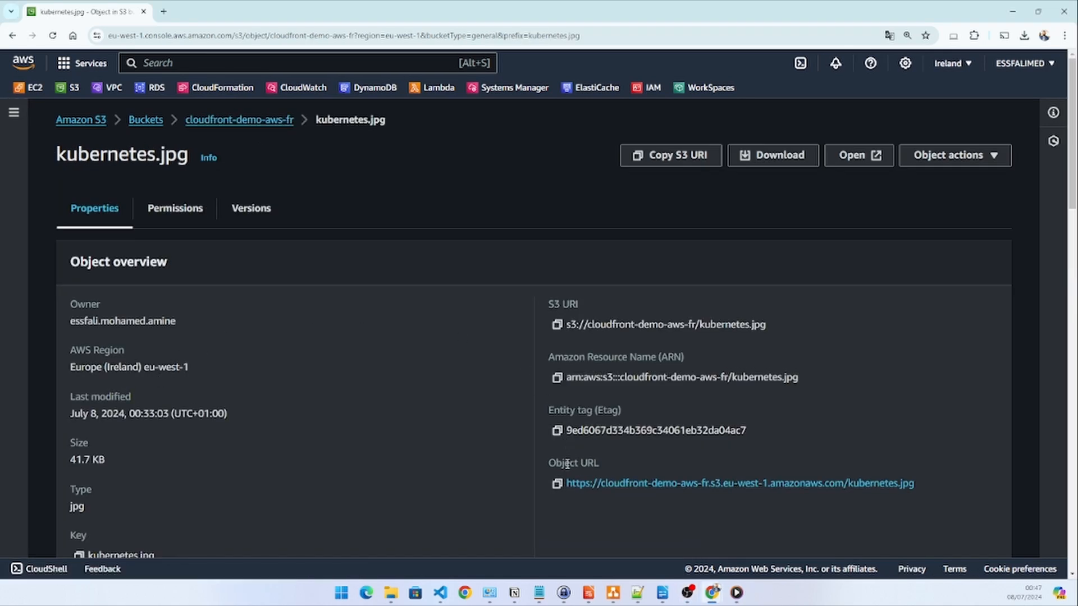
click(632, 486)
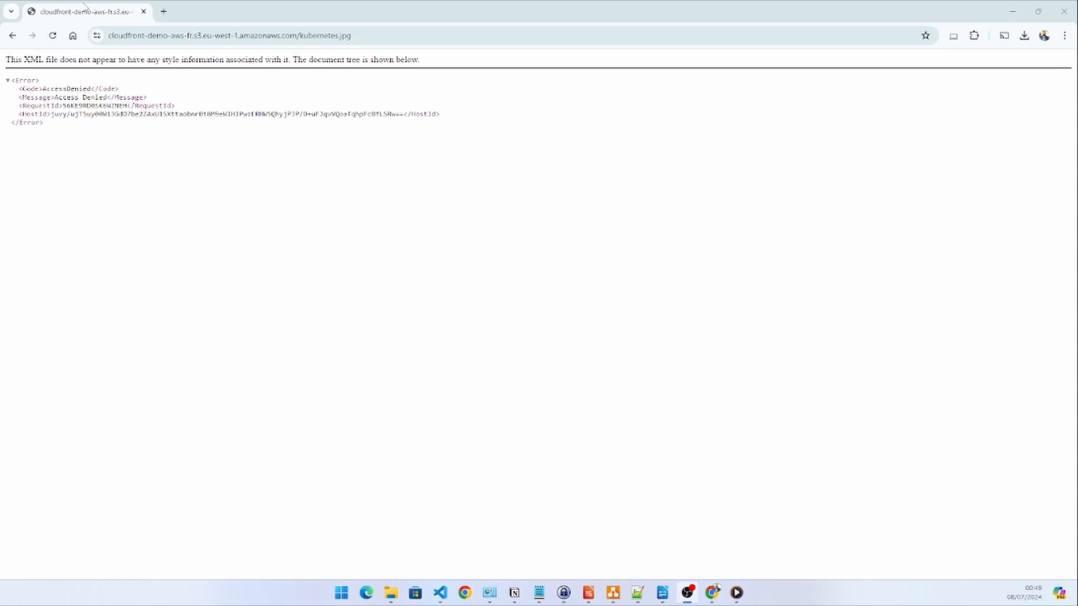
click(12, 36)
Turn off Block all public access in the cloudfront-demo-aws-fr bucket's permissions and save, entering "confirm" to approve the change
click(228, 121)
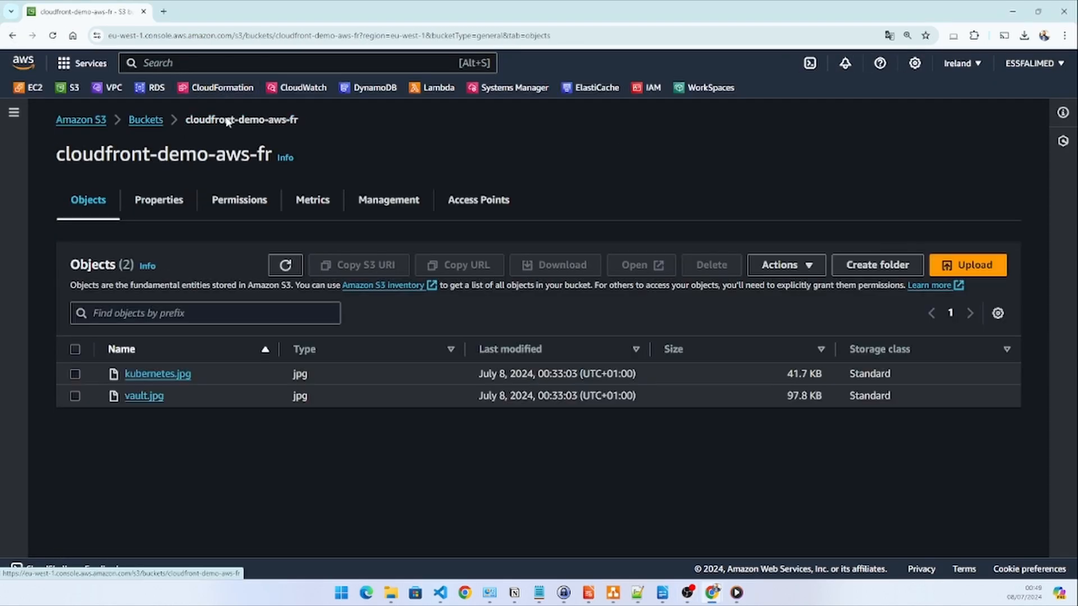
click(234, 204)
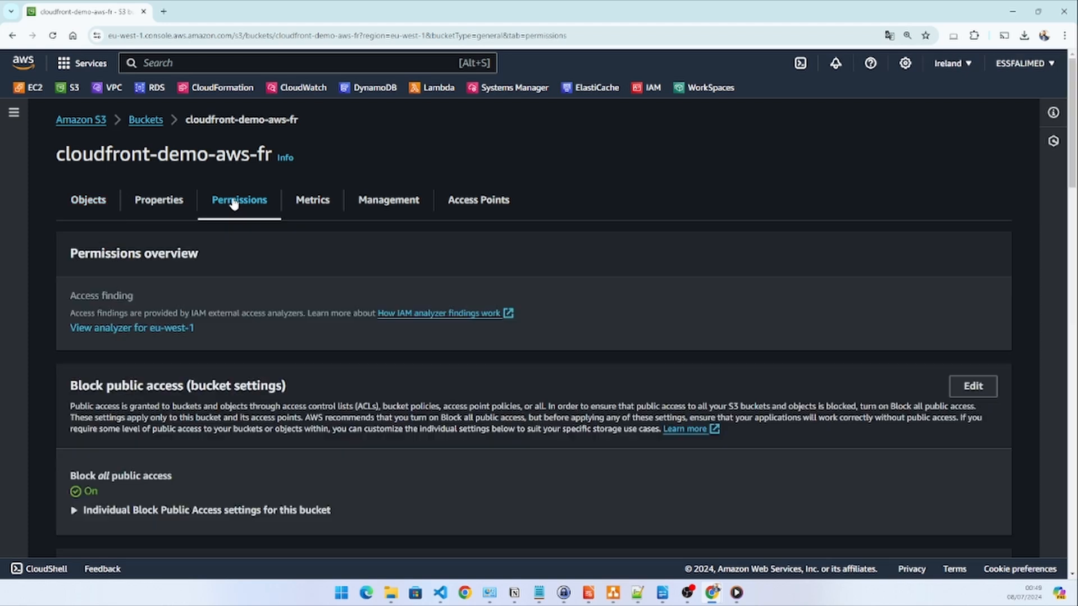
scroll(304, 233, down, 2)
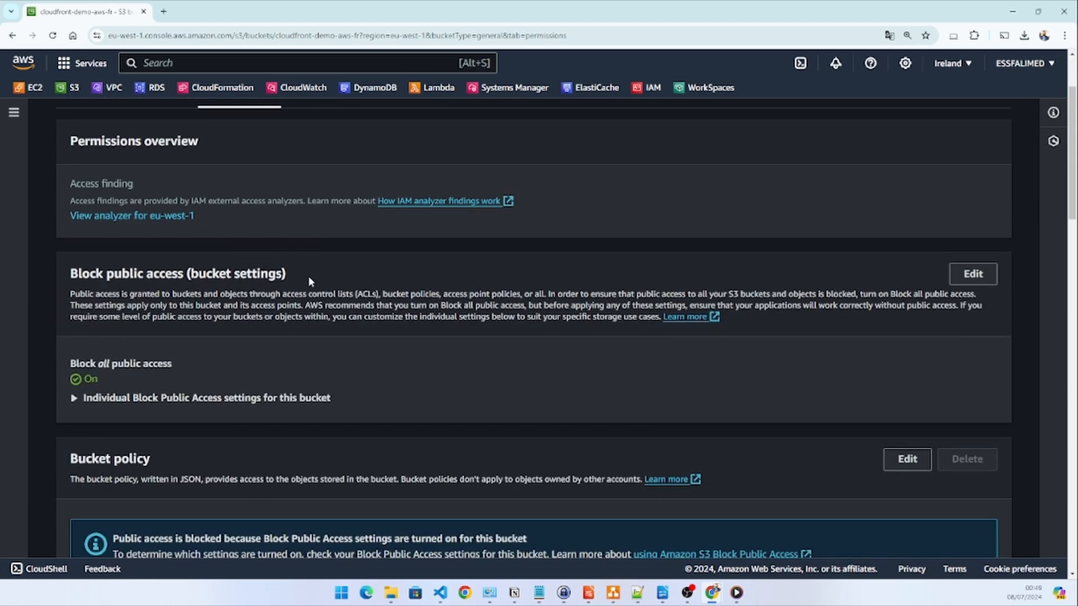
click(972, 273)
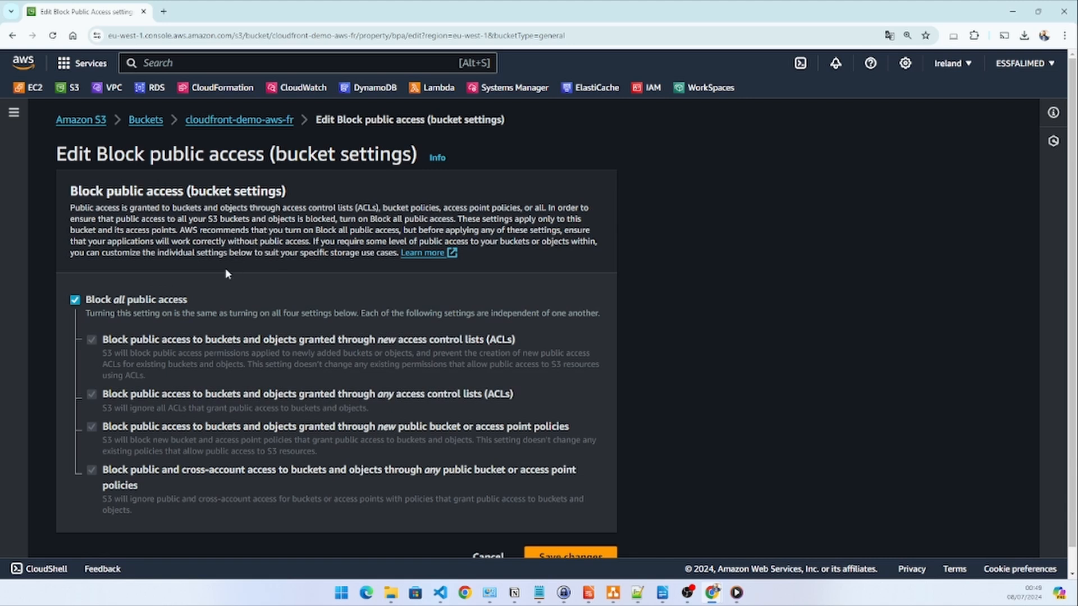
click(75, 300)
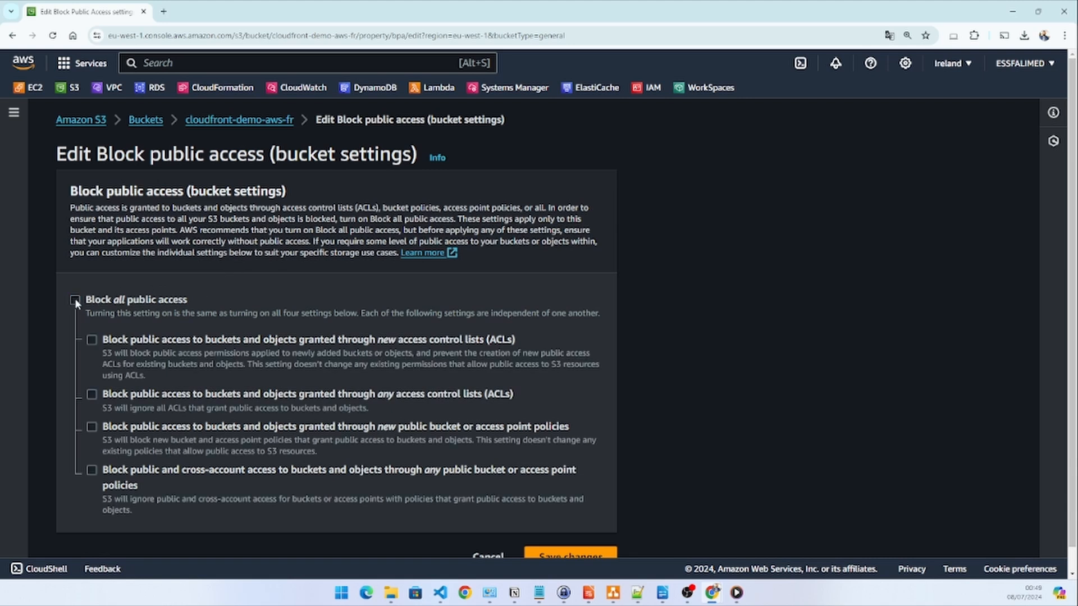
scroll(575, 534, down, 1)
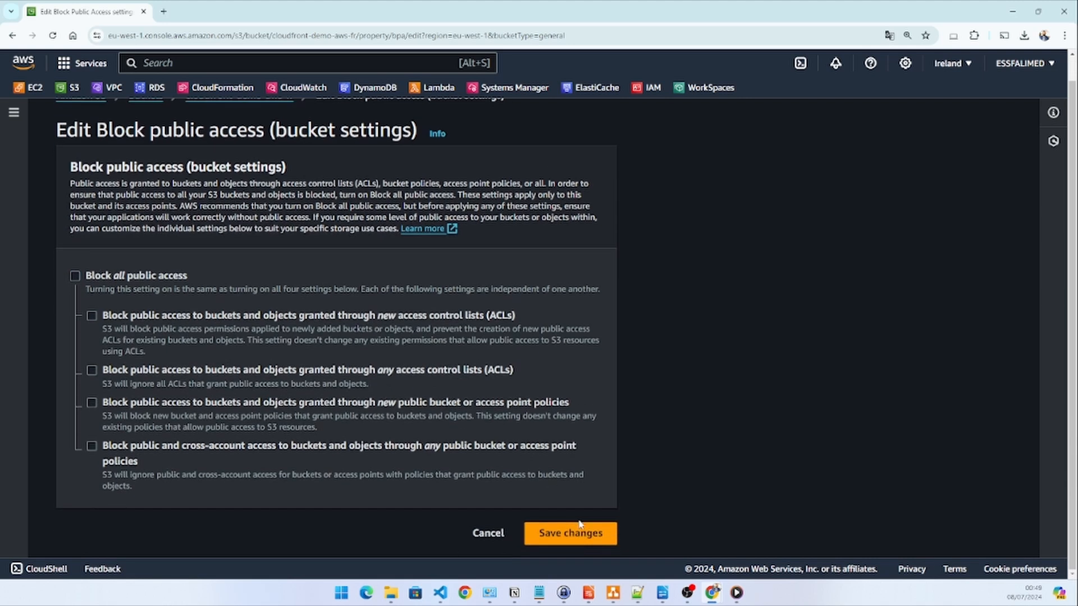
click(569, 533)
click(485, 364)
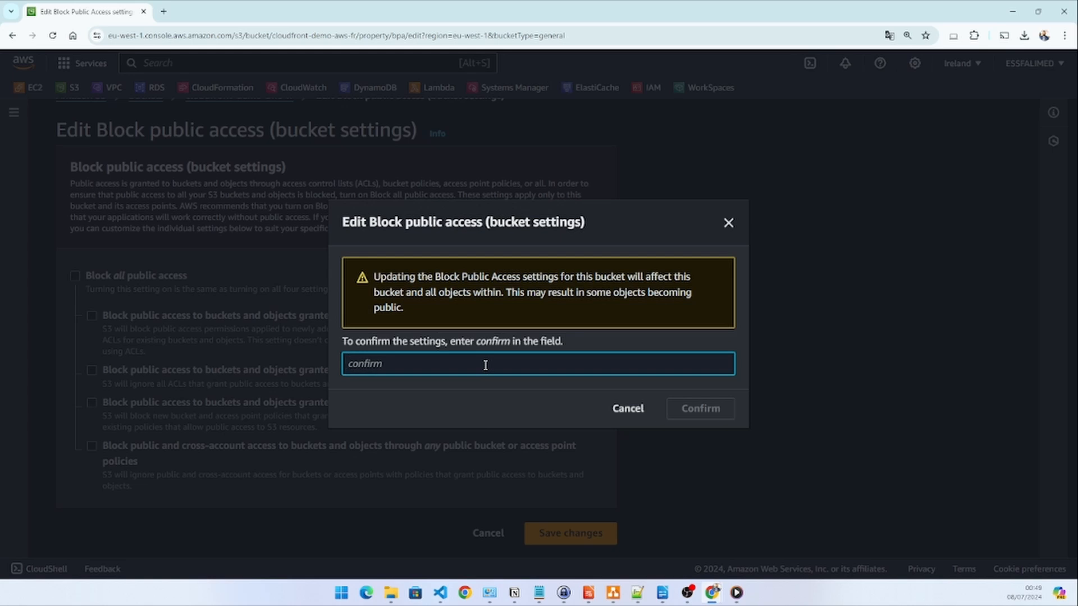
text(confirm)
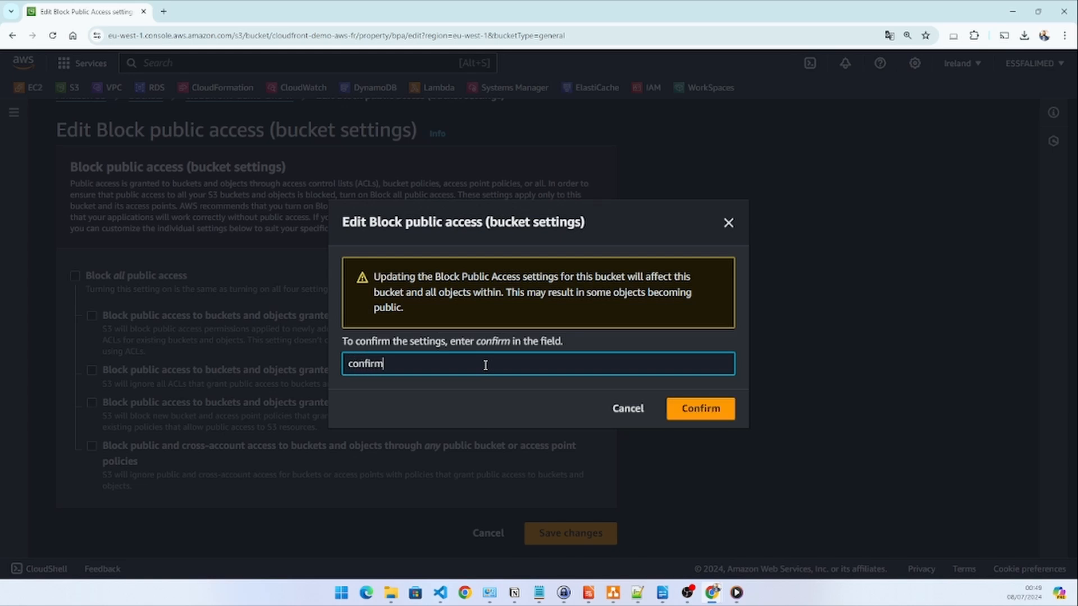
click(696, 410)
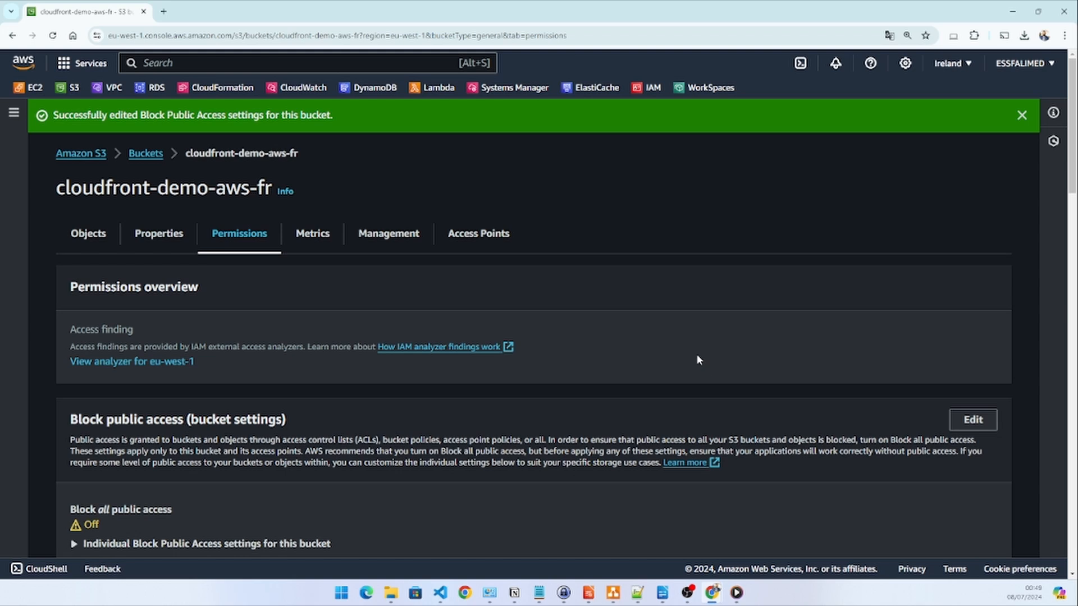
Set the bucket's Object Ownership to ACLs enabled with Bucket owner preferred, acknowledge that ACLs will be restored, and save
scroll(681, 359, down, 10)
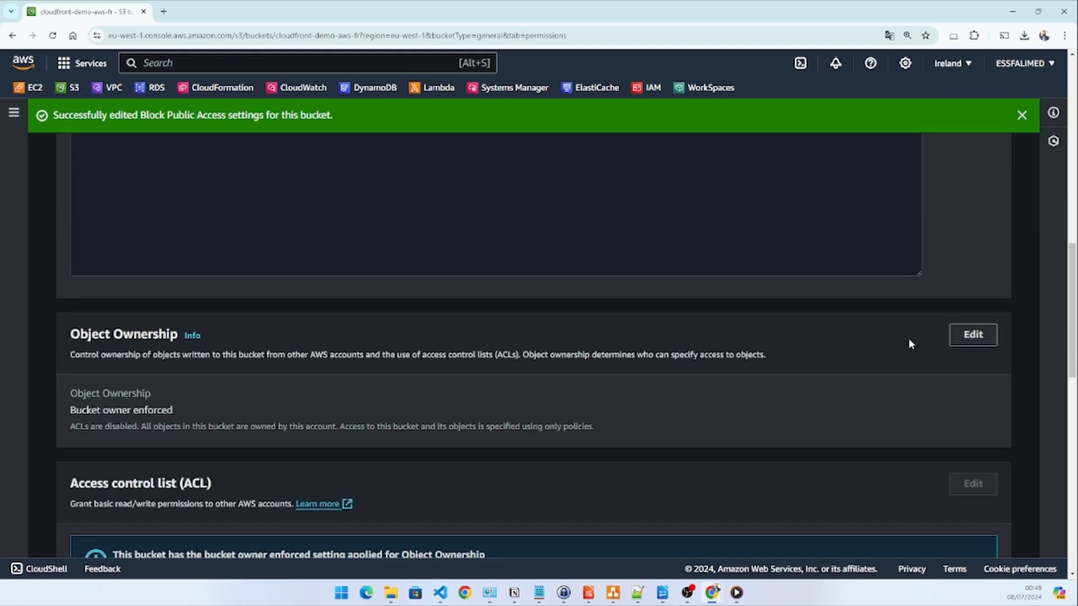
click(973, 335)
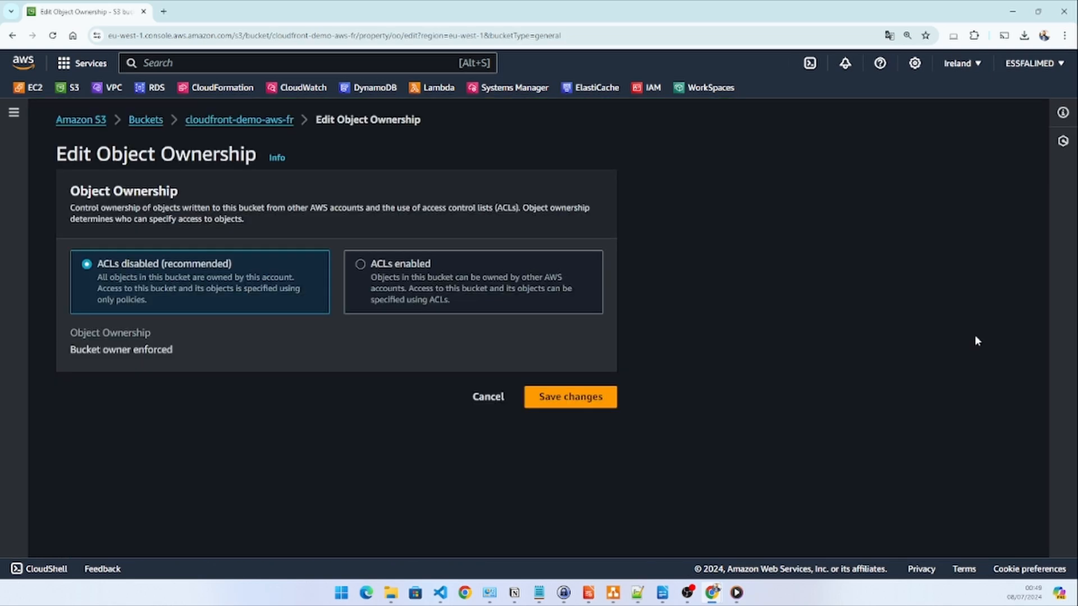
click(360, 264)
scroll(713, 303, down, 2)
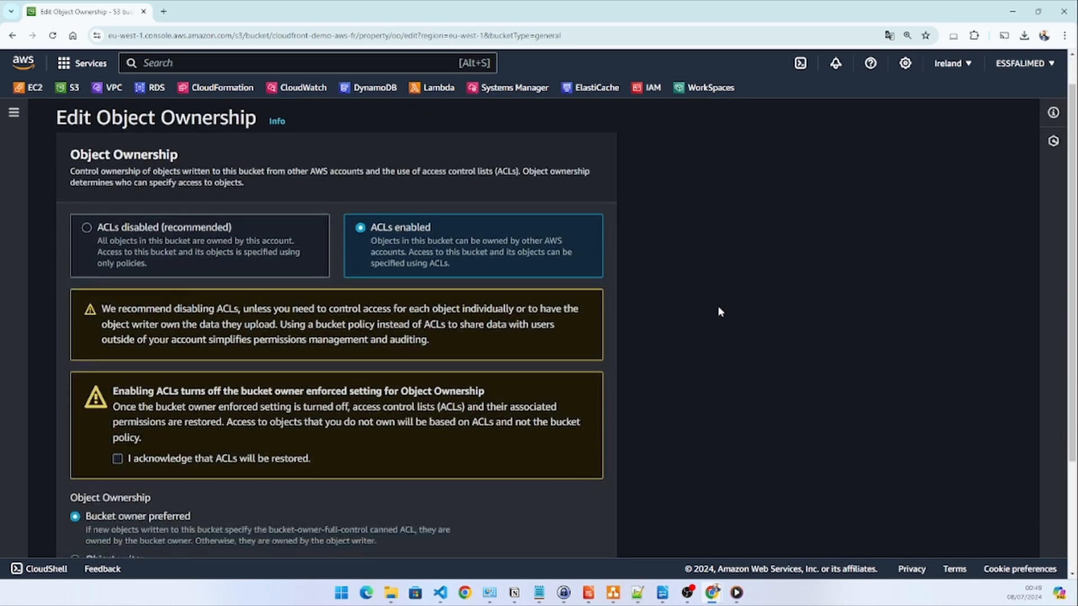
click(117, 384)
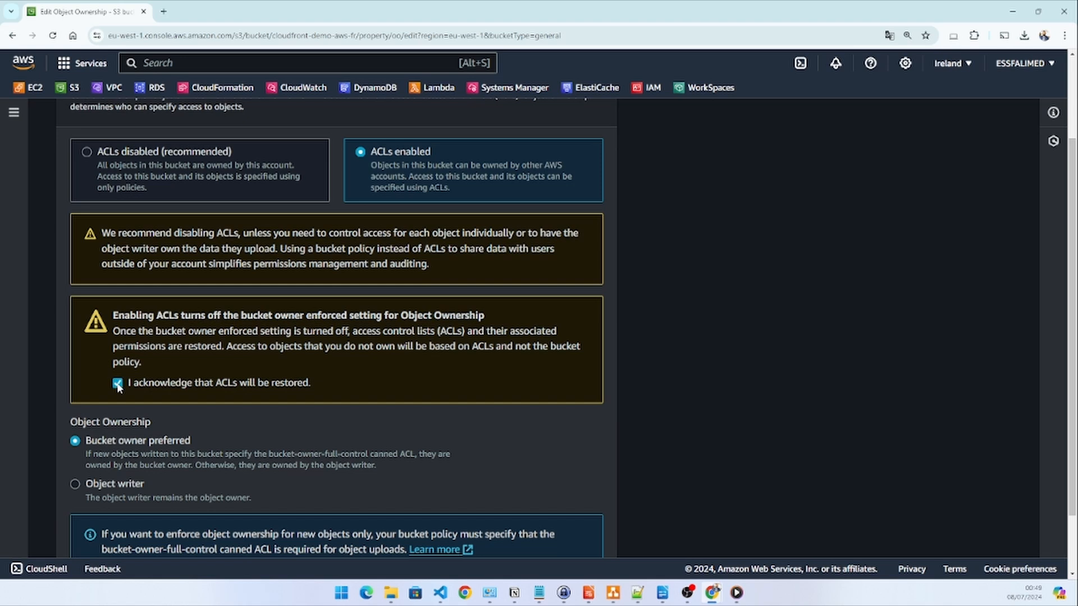
scroll(223, 439, down, 2)
click(568, 538)
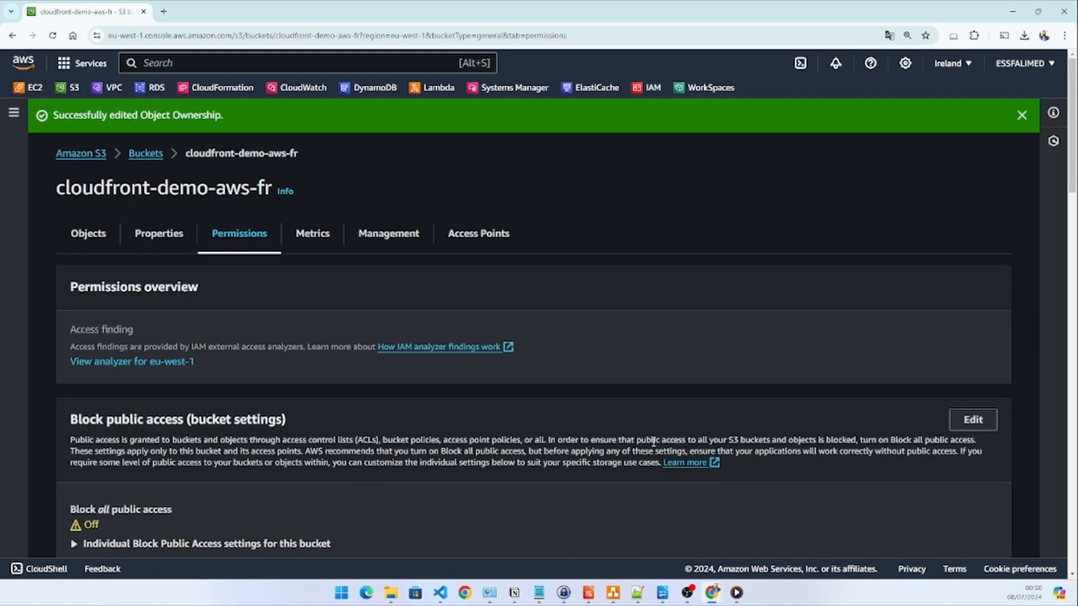
Make the kubernetes.jpg object public using ACL and close the status report
click(86, 236)
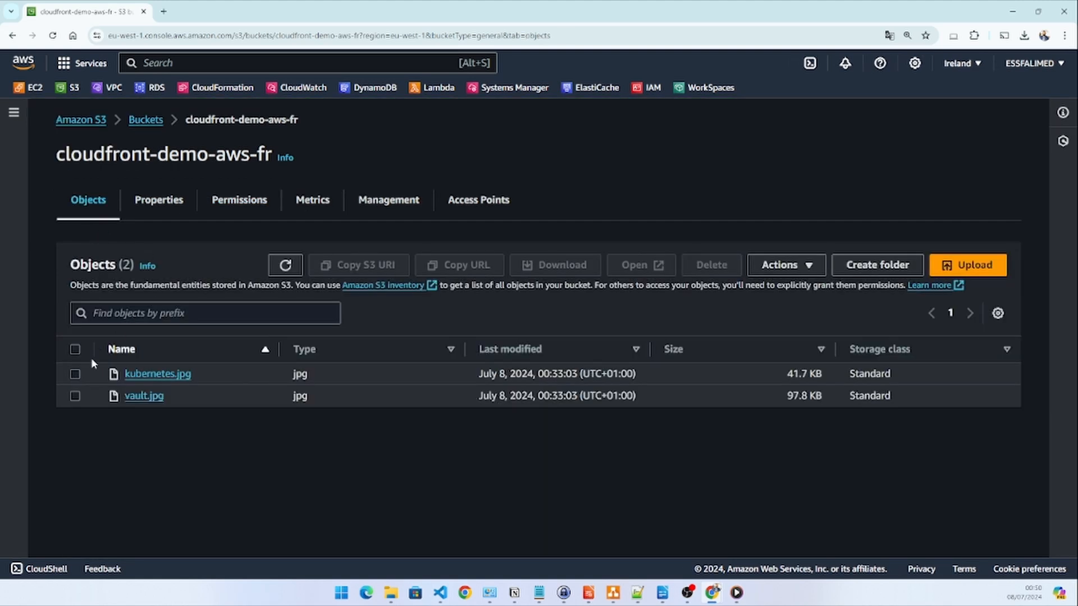
click(74, 373)
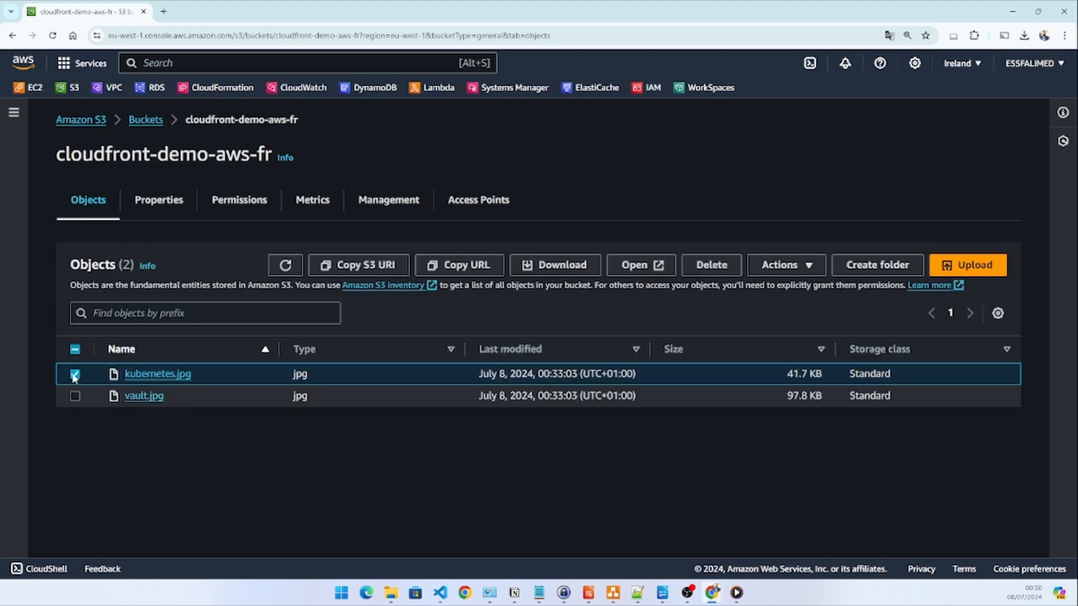
click(789, 268)
scroll(820, 342, down, 1)
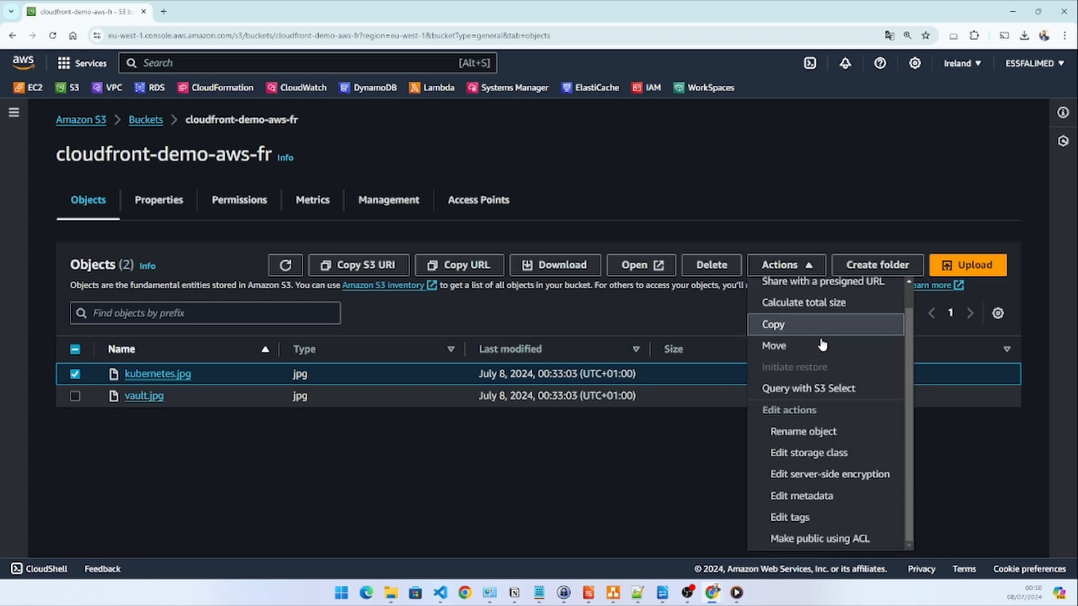
click(797, 540)
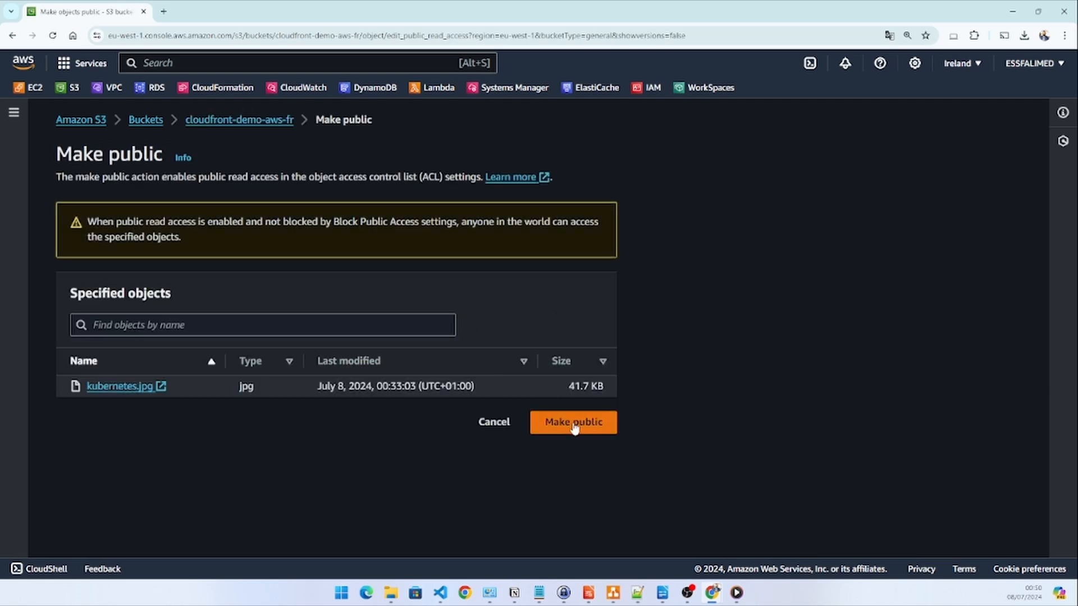
click(573, 424)
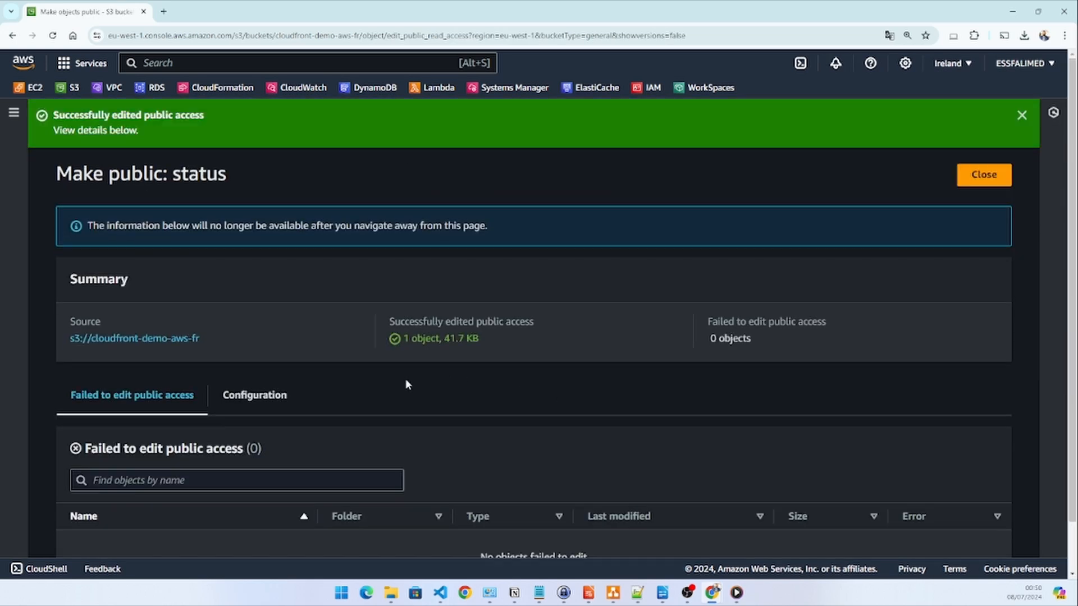
scroll(527, 354, down, 1)
scroll(757, 295, up, 1)
click(974, 177)
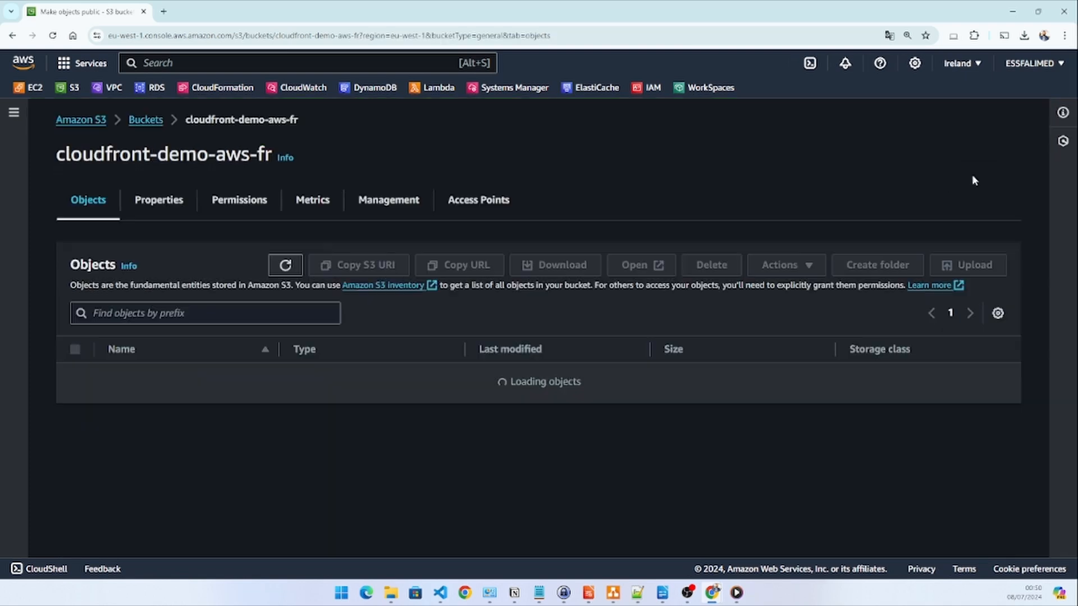
Open the kubernetes.jpg object's details and view the image in the browser through its object URL
click(158, 376)
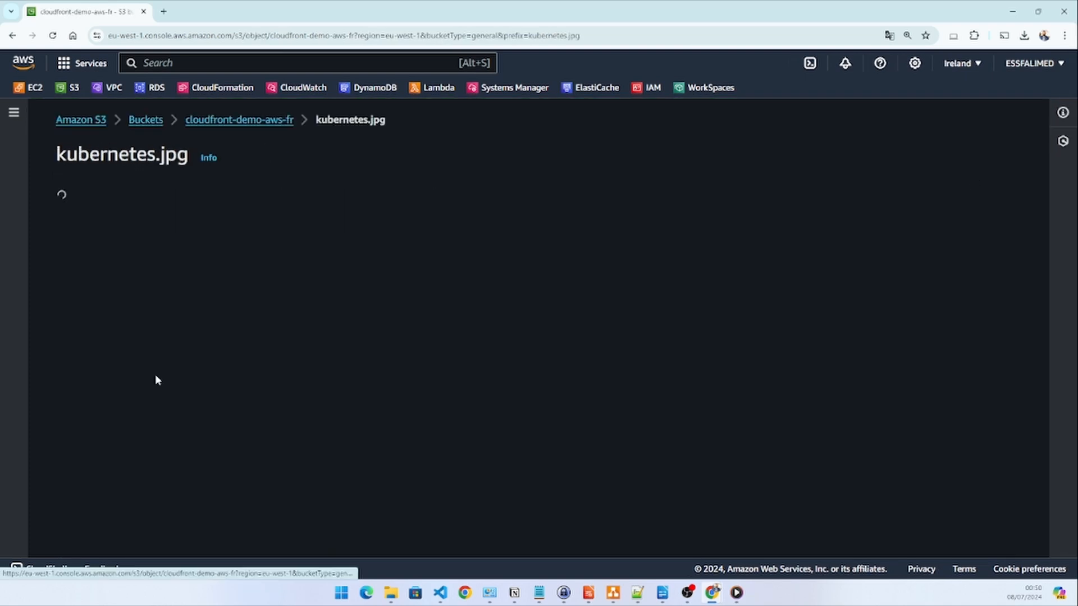
scroll(633, 302, down, 1)
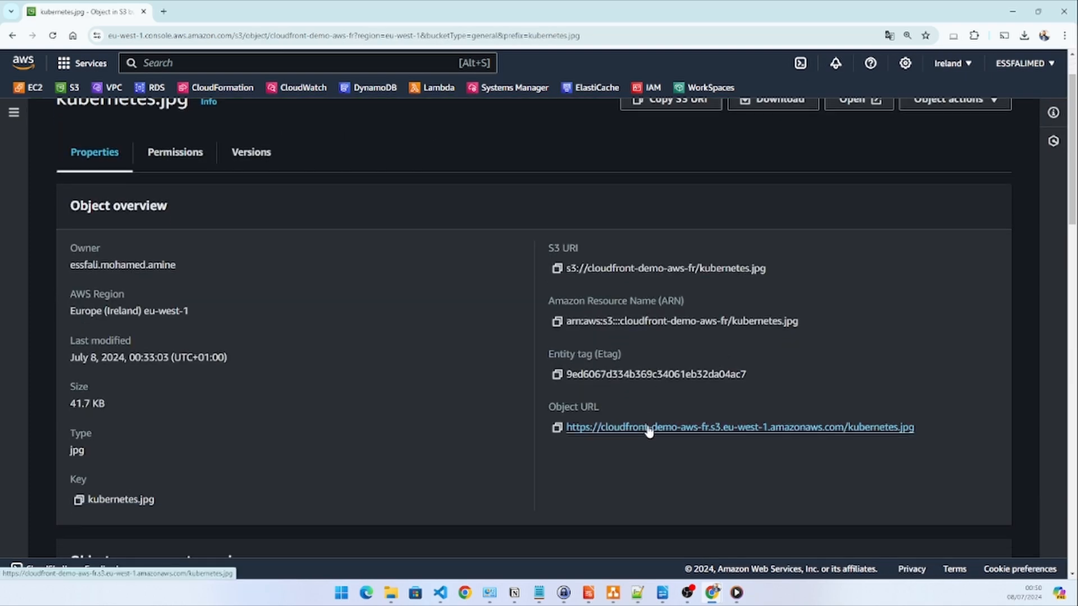
click(648, 428)
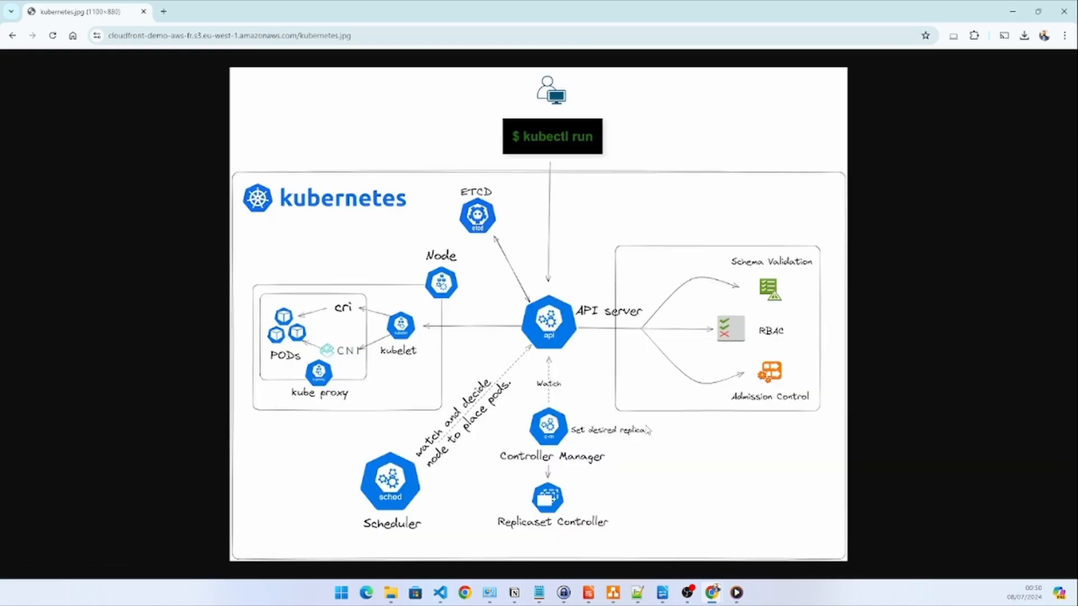
Return to the cloudfront-demo-aws-fr bucket's objects, make vault.jpg public using ACL, and close the status report
click(13, 35)
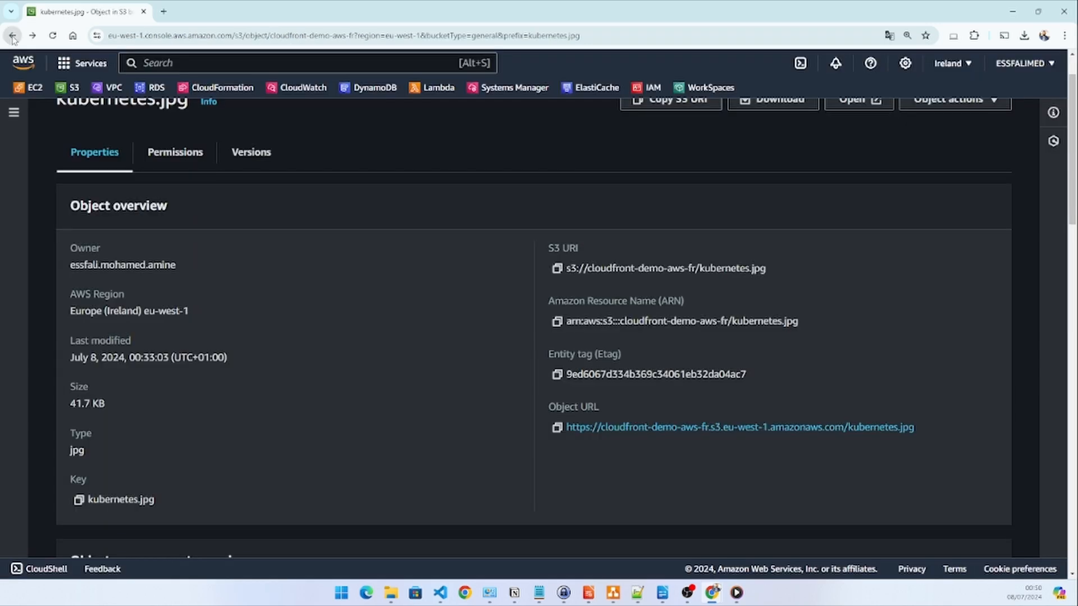
click(12, 35)
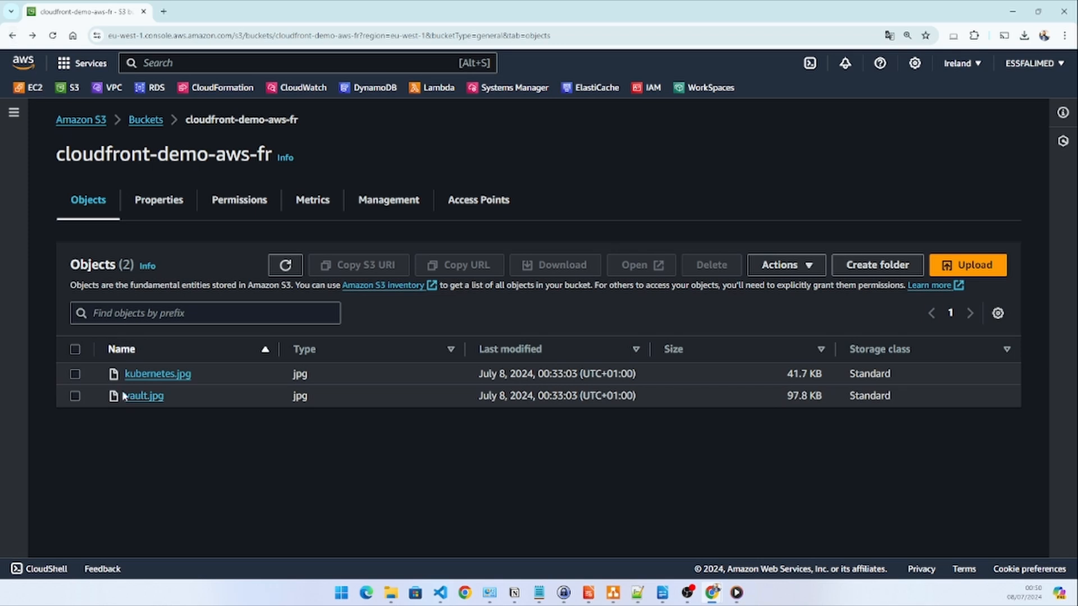
click(76, 395)
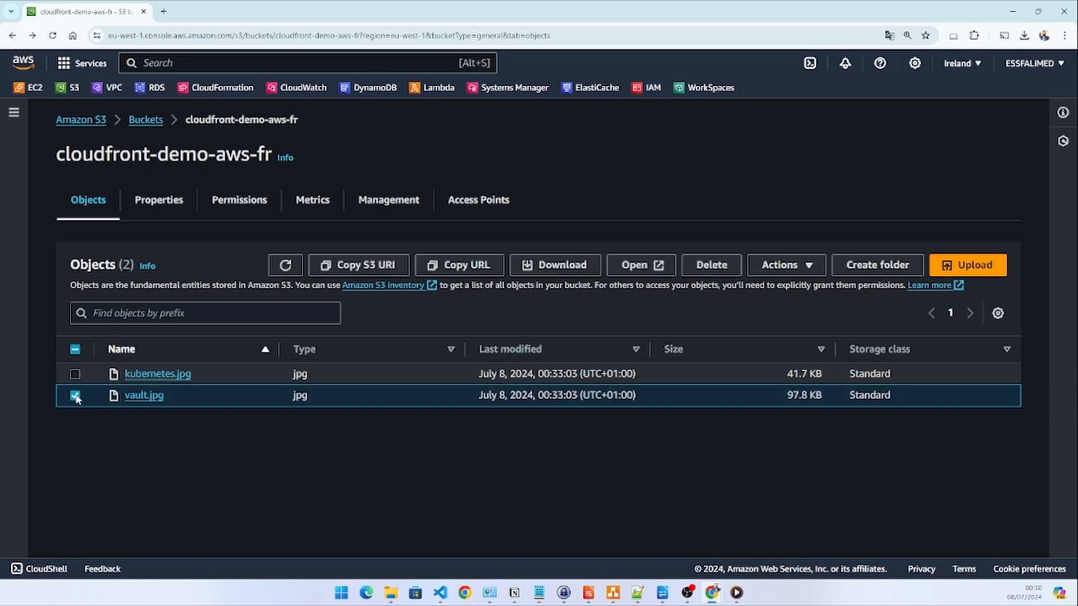
click(776, 265)
scroll(791, 393, down, 1)
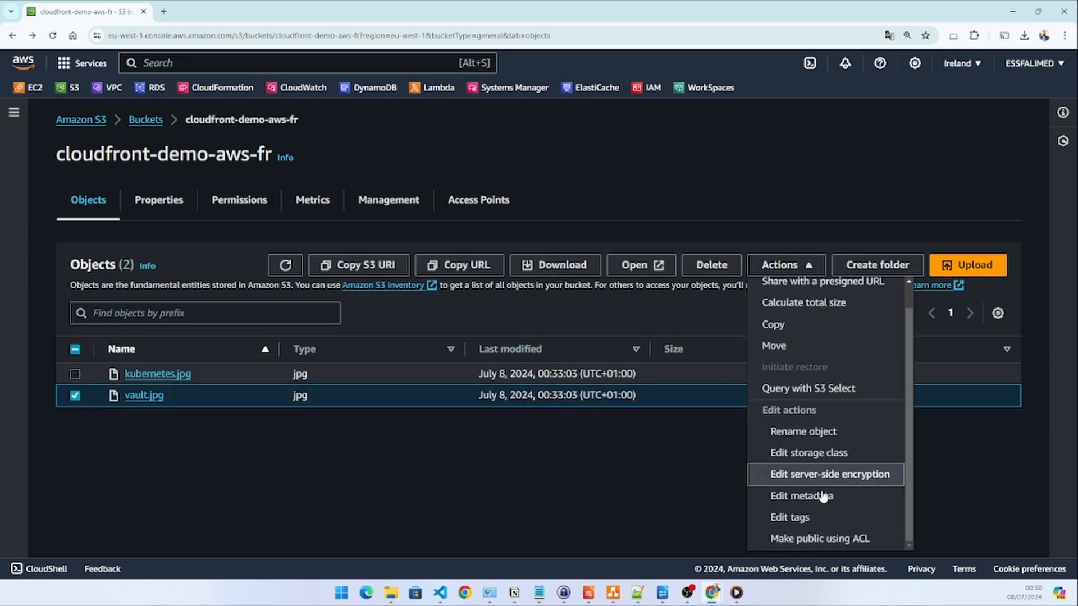
click(834, 539)
click(572, 423)
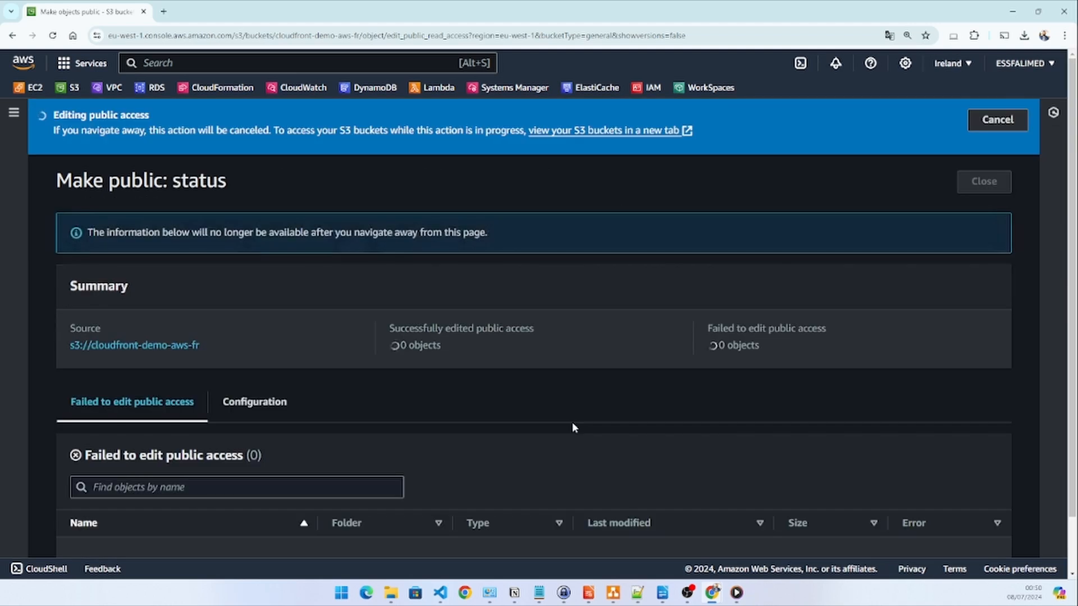
click(983, 175)
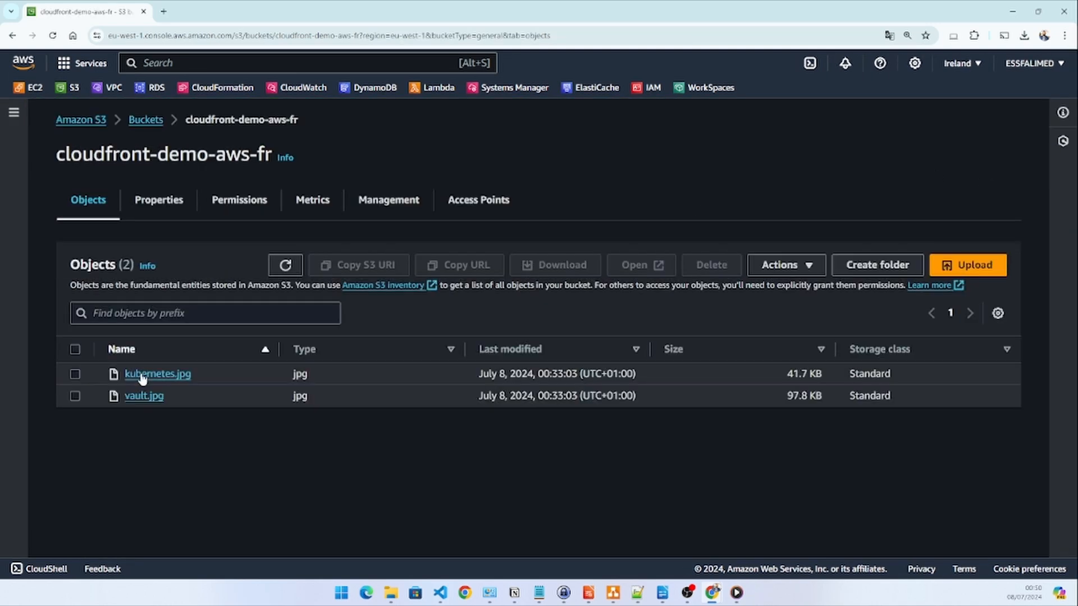
Open the vault.jpg object's details, view the image through its object URL, and return to the object's details
click(146, 396)
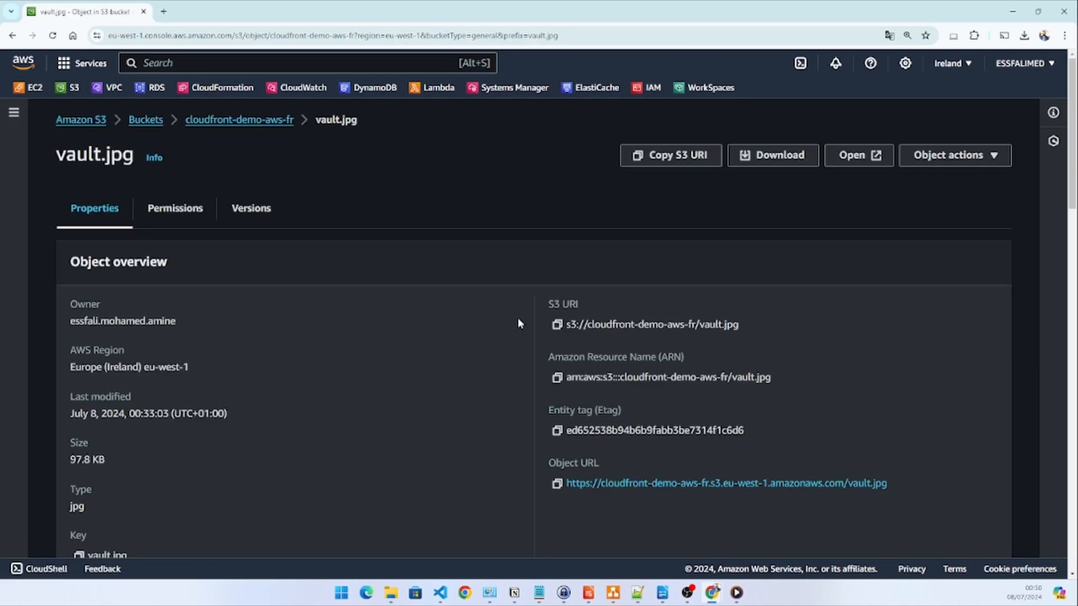
click(652, 483)
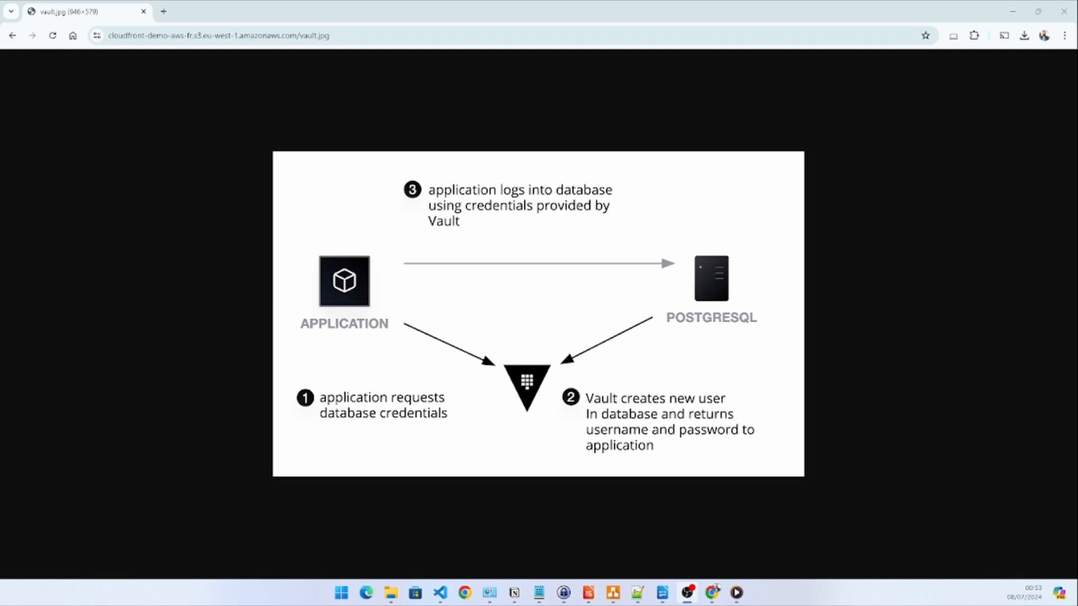
click(12, 36)
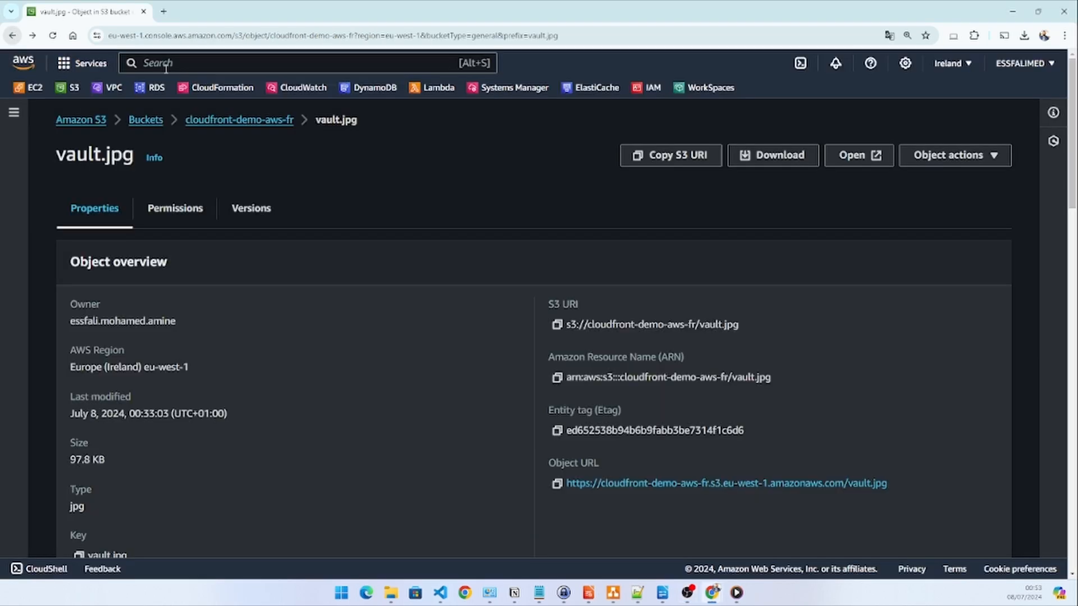
Go to CloudFront and start a new distribution with the cloudfront-demo-aws-fr S3 bucket as its origin domain
click(160, 61)
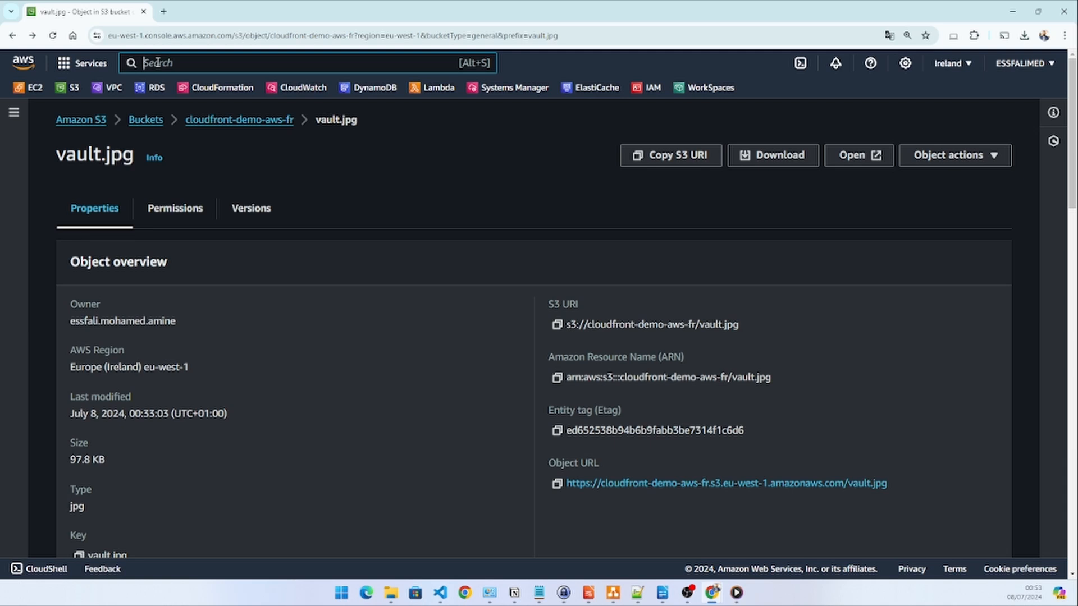
text(cloudfront)
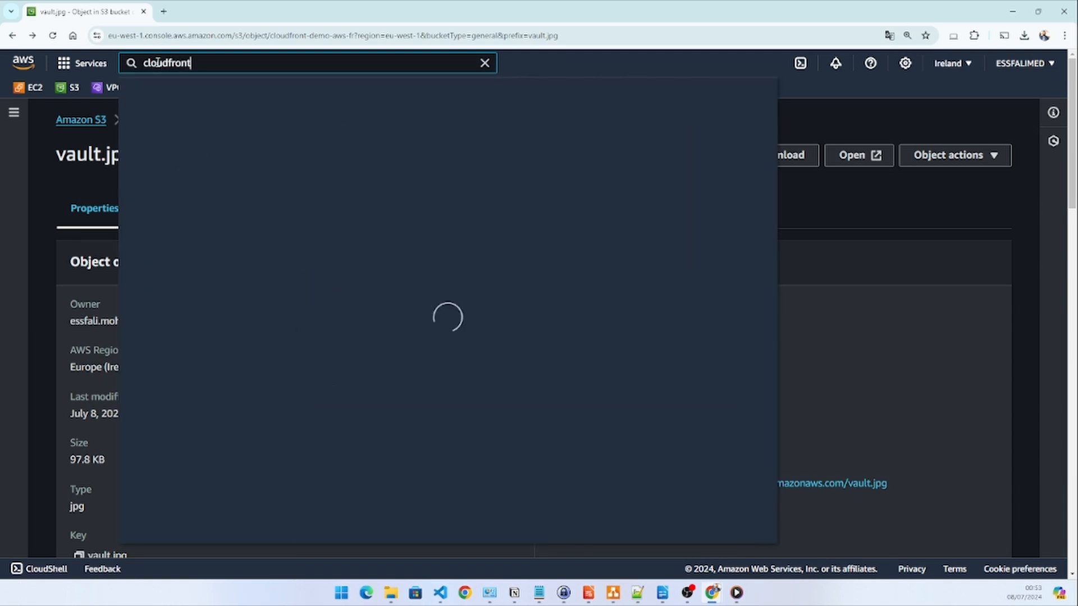
click(360, 170)
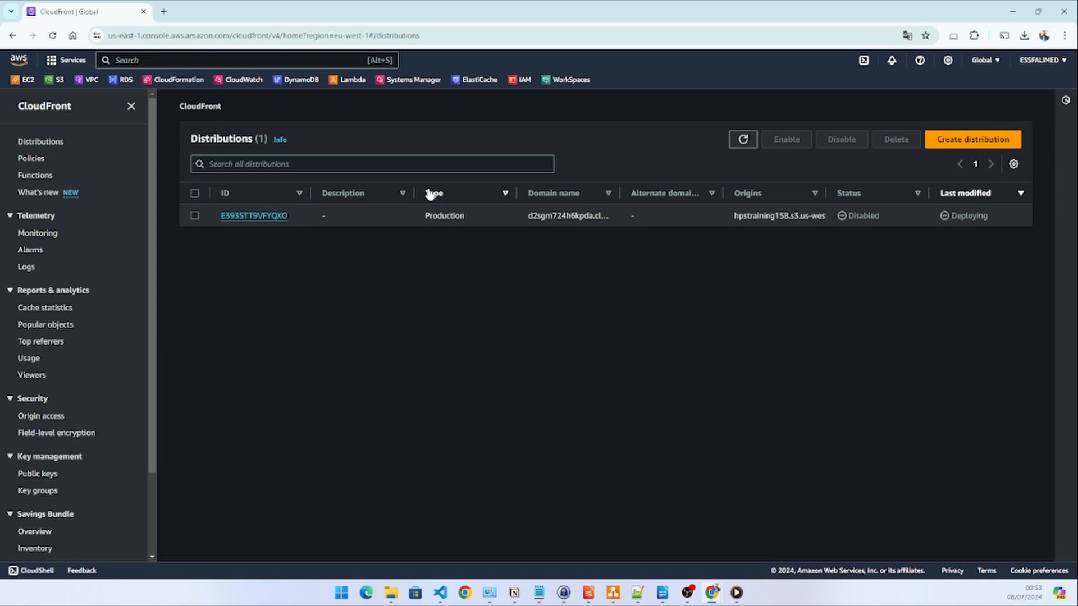
click(974, 142)
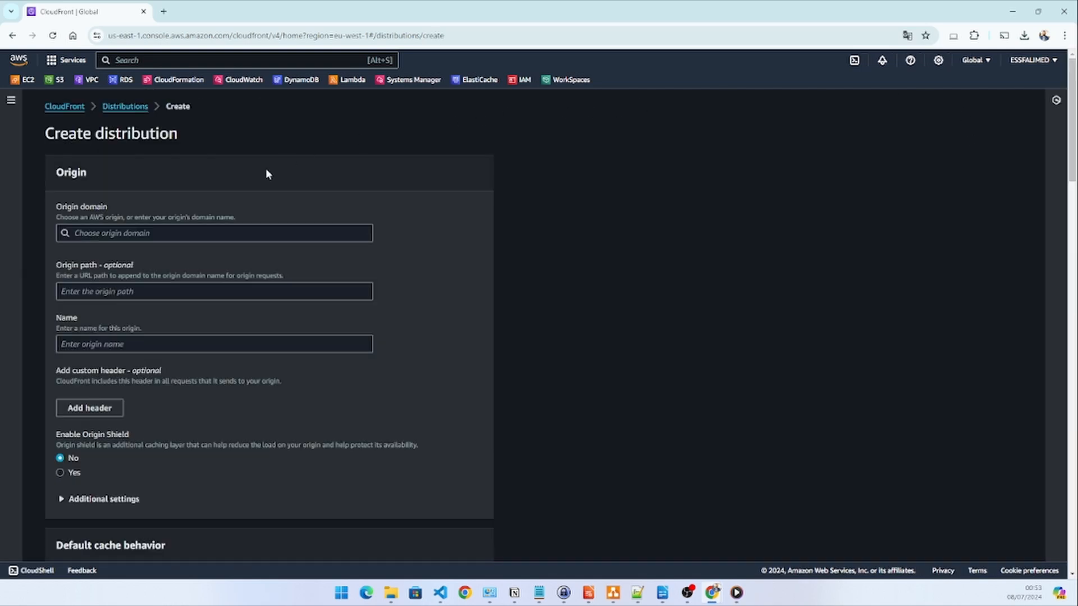
click(163, 235)
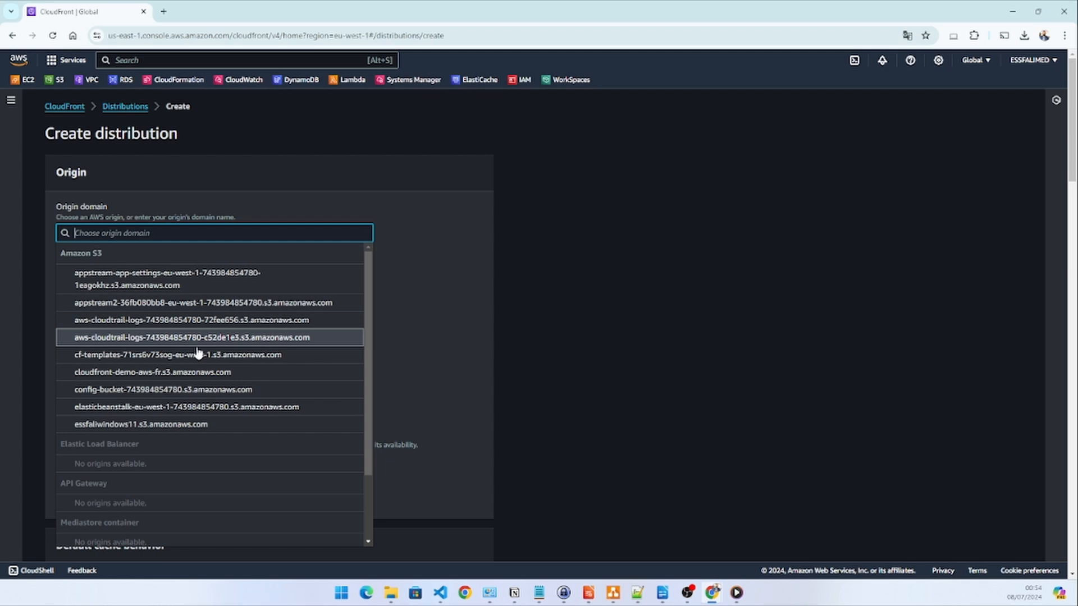
click(200, 372)
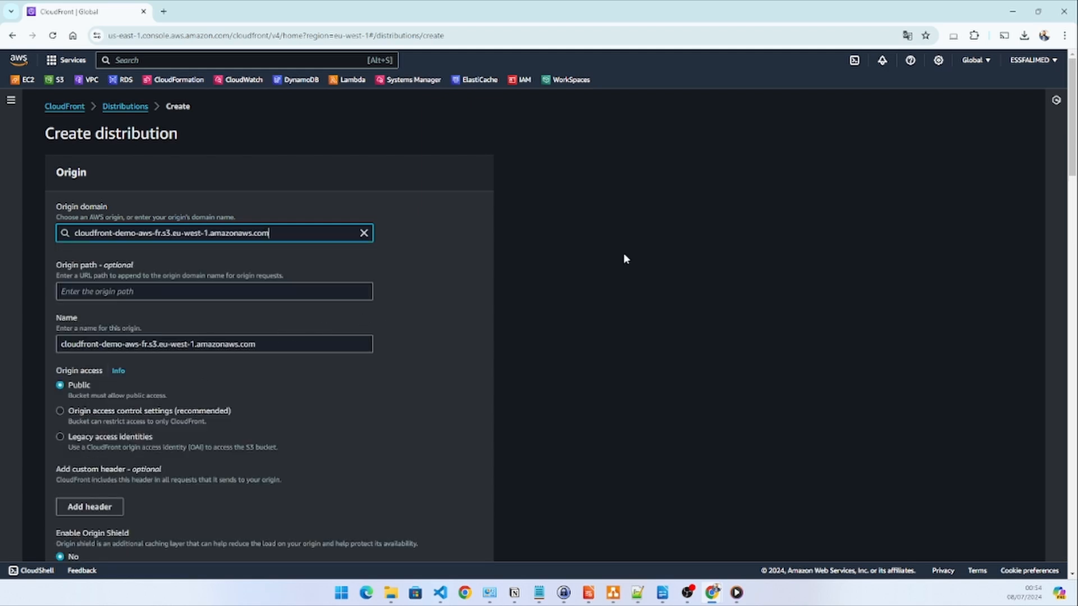
Review the distribution's origin access, default cache behavior, viewer settings and available cache policies
scroll(626, 258, down, 2)
scroll(627, 264, down, 1)
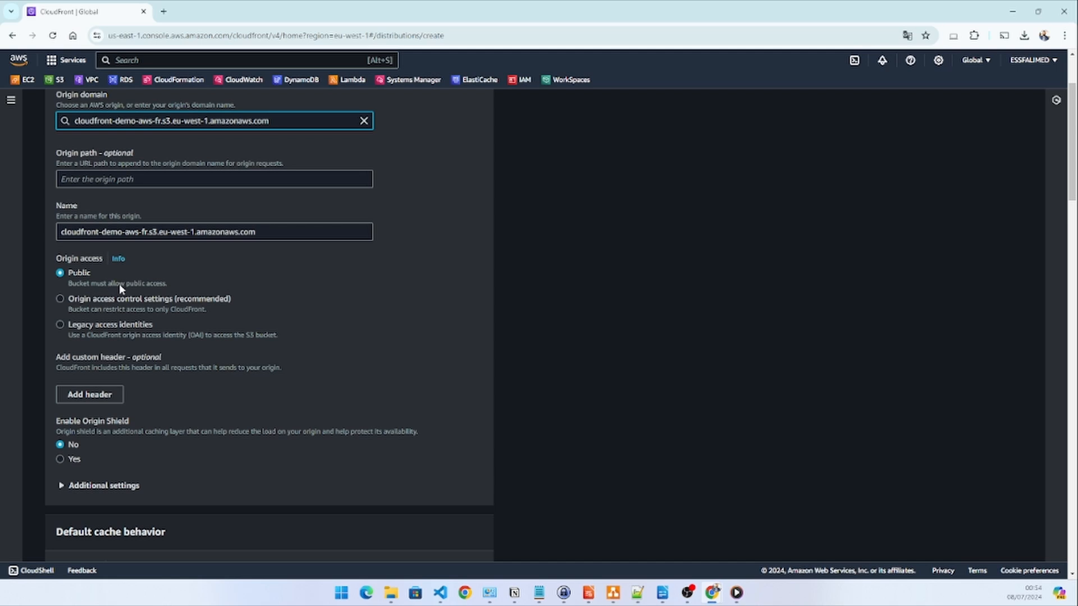
scroll(477, 325, down, 3)
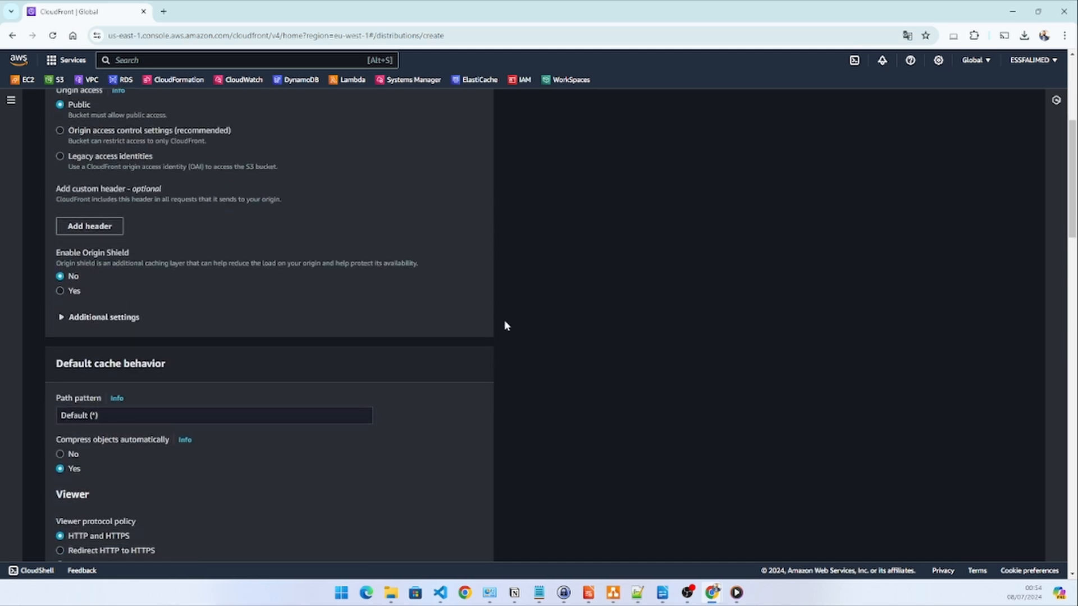
scroll(536, 309, down, 4)
scroll(536, 298, down, 3)
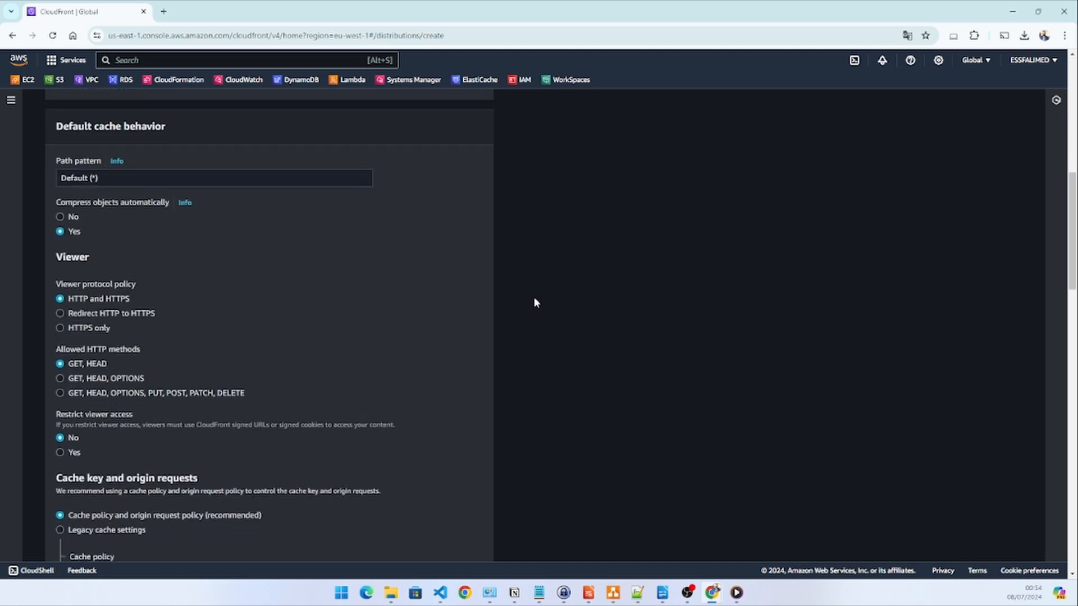
scroll(533, 305, down, 2)
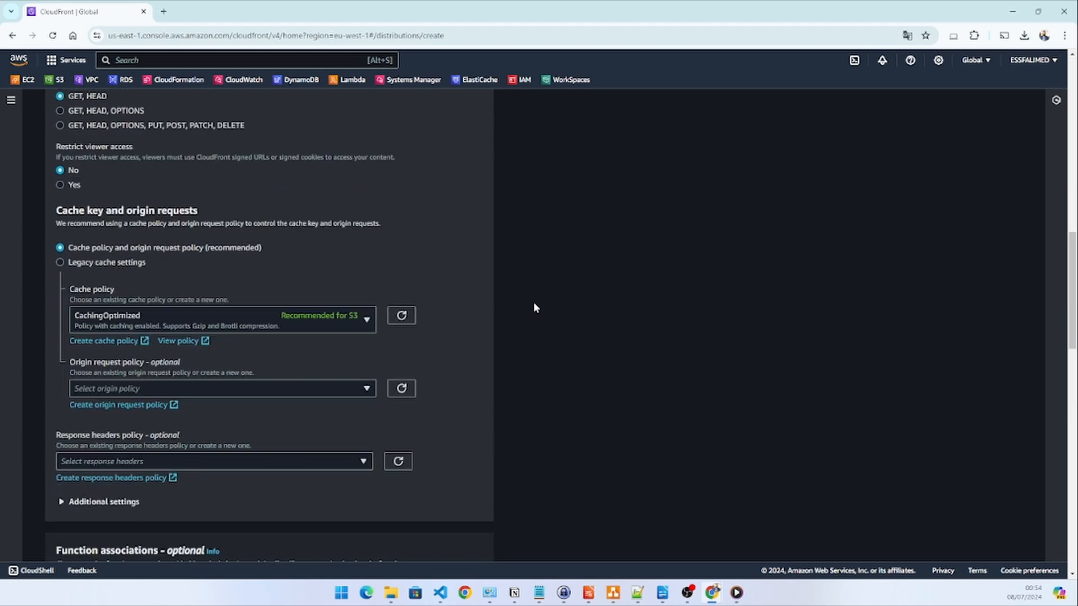
click(107, 318)
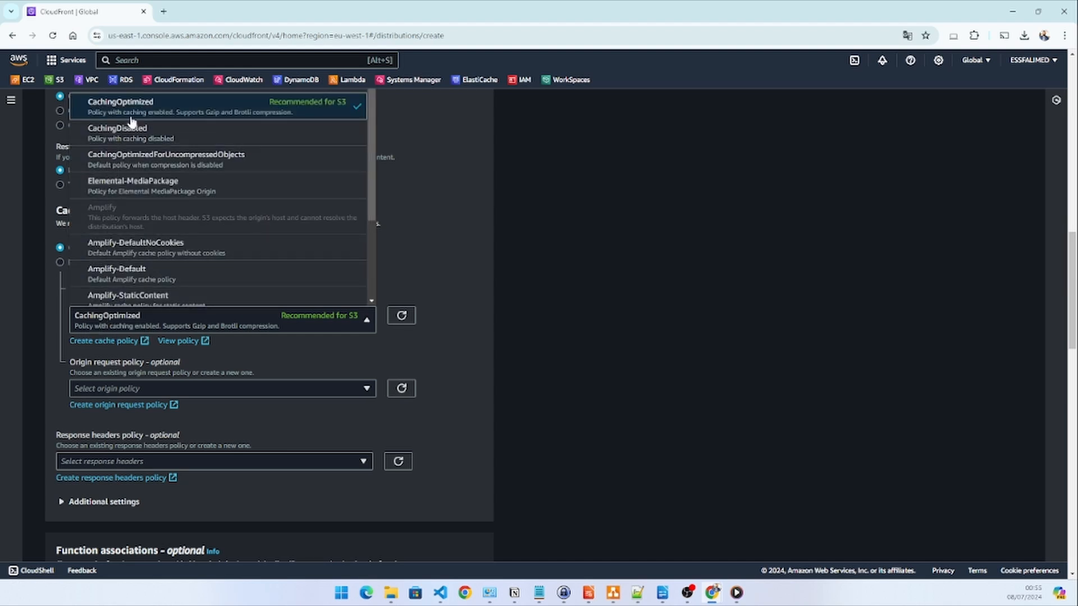
click(480, 256)
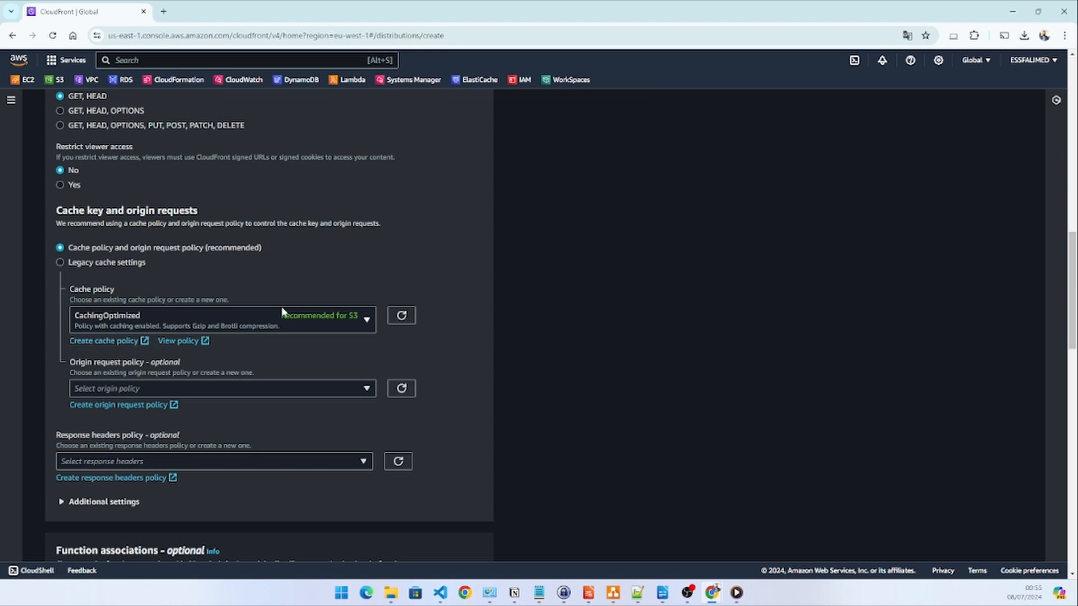
Choose not to enable WAF security protections and create the distribution with the remaining default settings
scroll(463, 324, down, 4)
scroll(465, 332, down, 4)
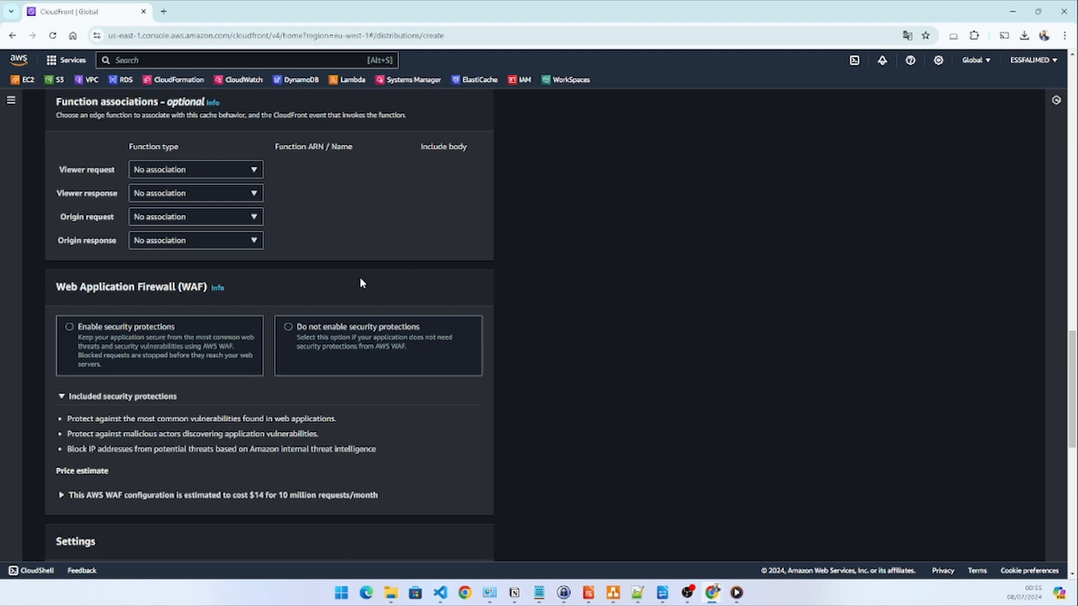
click(288, 327)
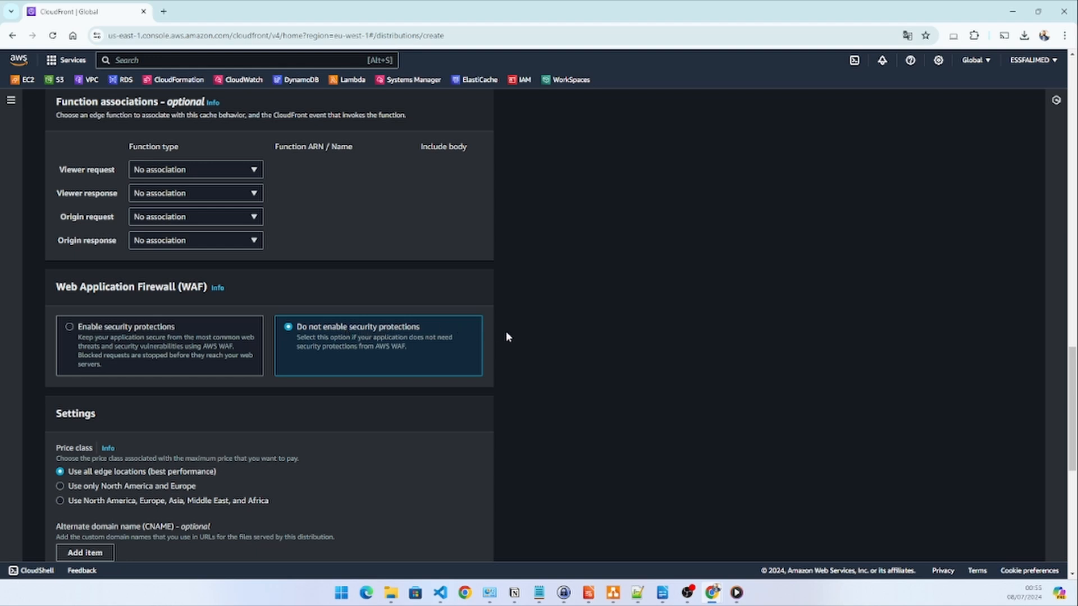
scroll(509, 339, down, 4)
scroll(510, 339, down, 3)
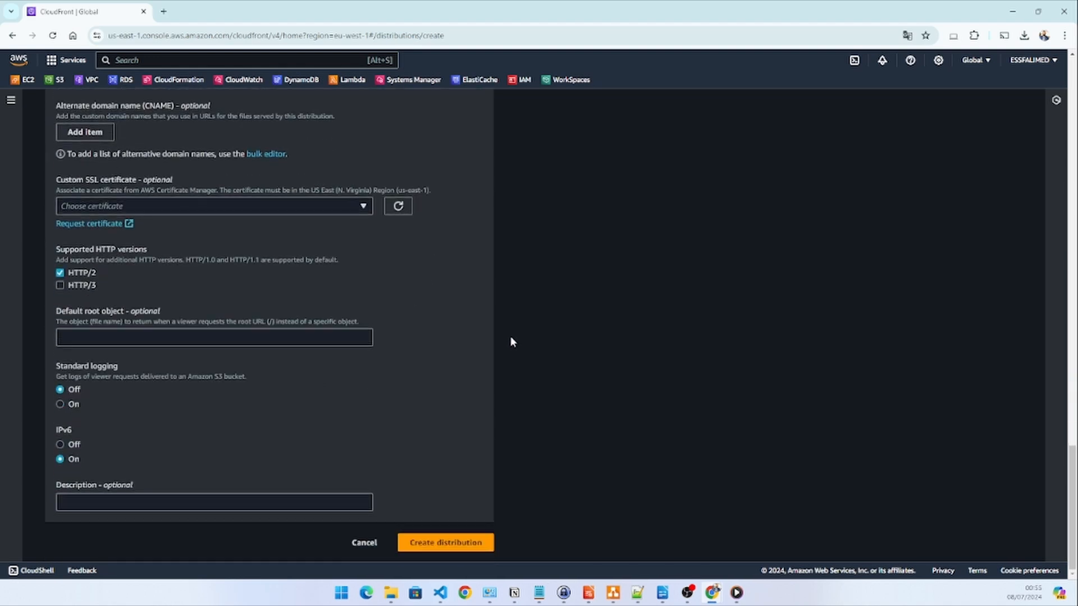
click(436, 543)
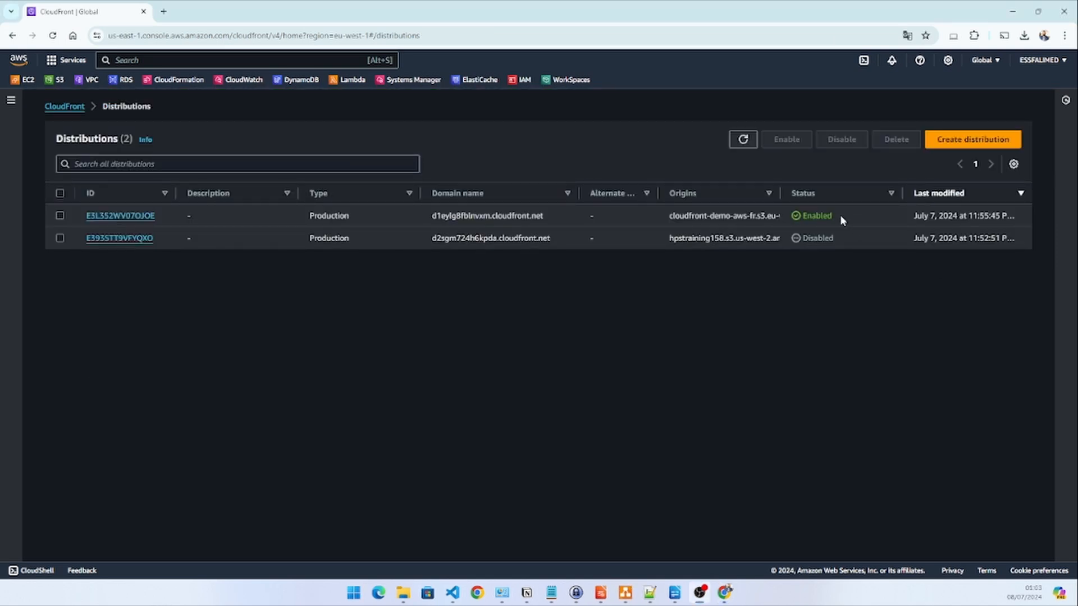
Check the new distribution's status, copy its domain name, and load /vault.jpg from that domain in a new browser tab
drag(840, 215, 803, 218)
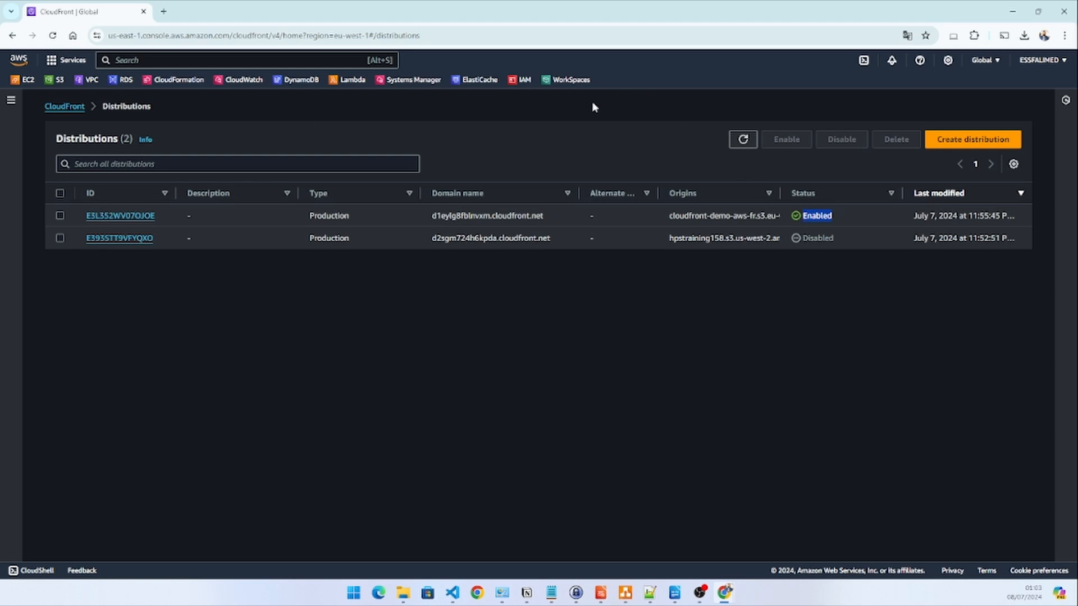
drag(550, 216, 433, 219)
key(ctrl+c)
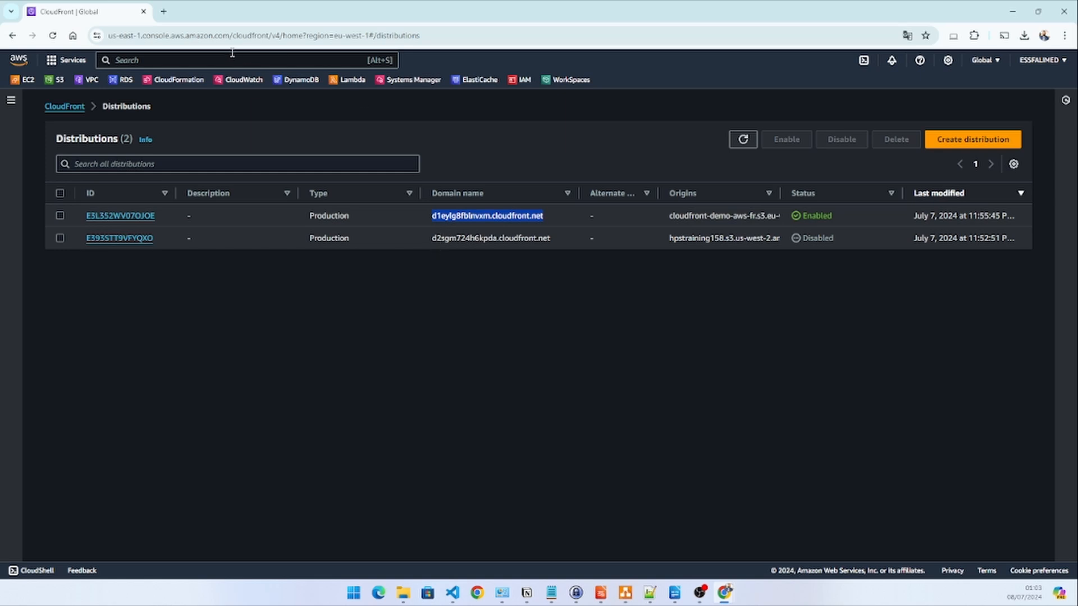
click(163, 12)
key(ctrl+v)
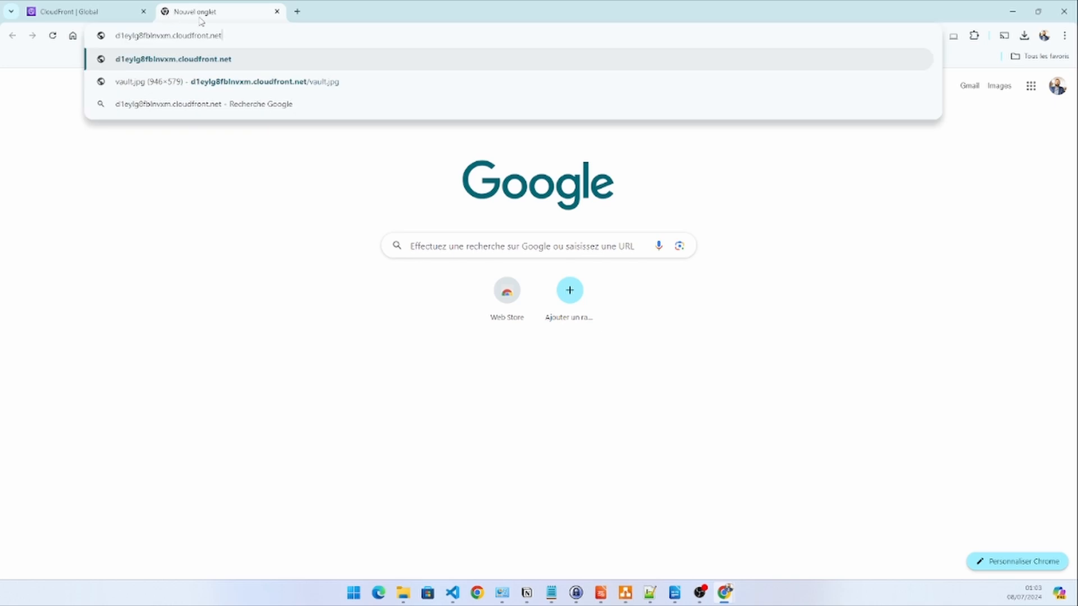
text(/vault)
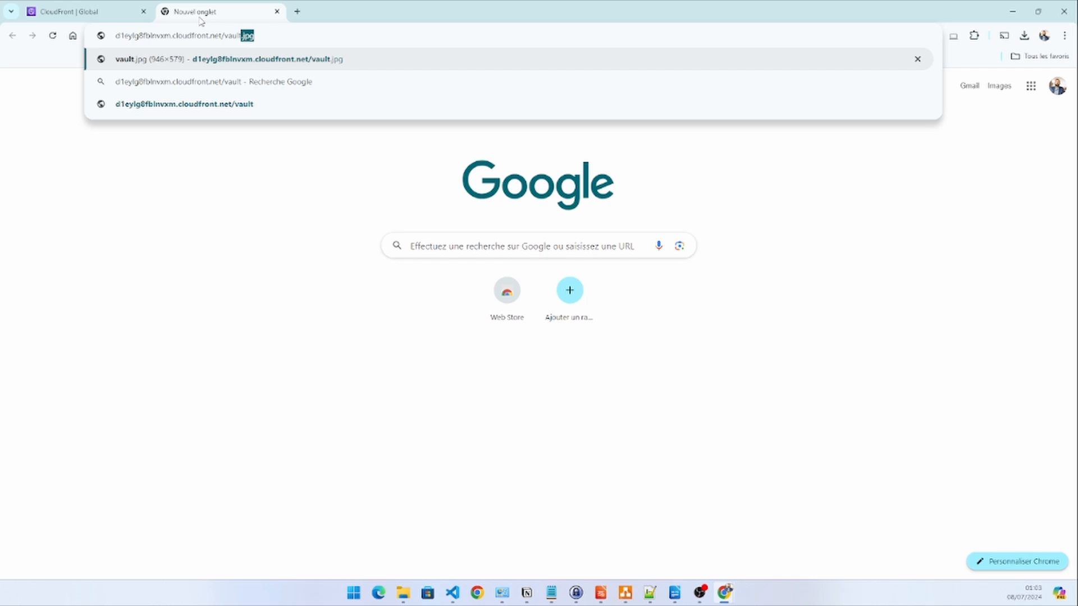
text(.jpg)
key(Return)
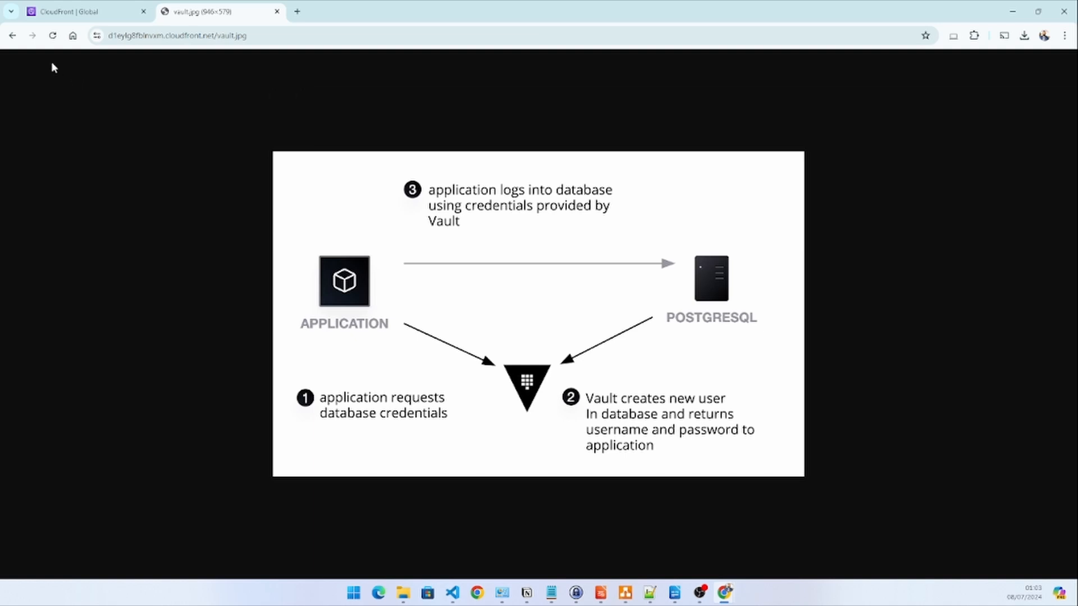
Load /kubernetes.jpg from the same CloudFront domain, and return to the distributions list
click(248, 35)
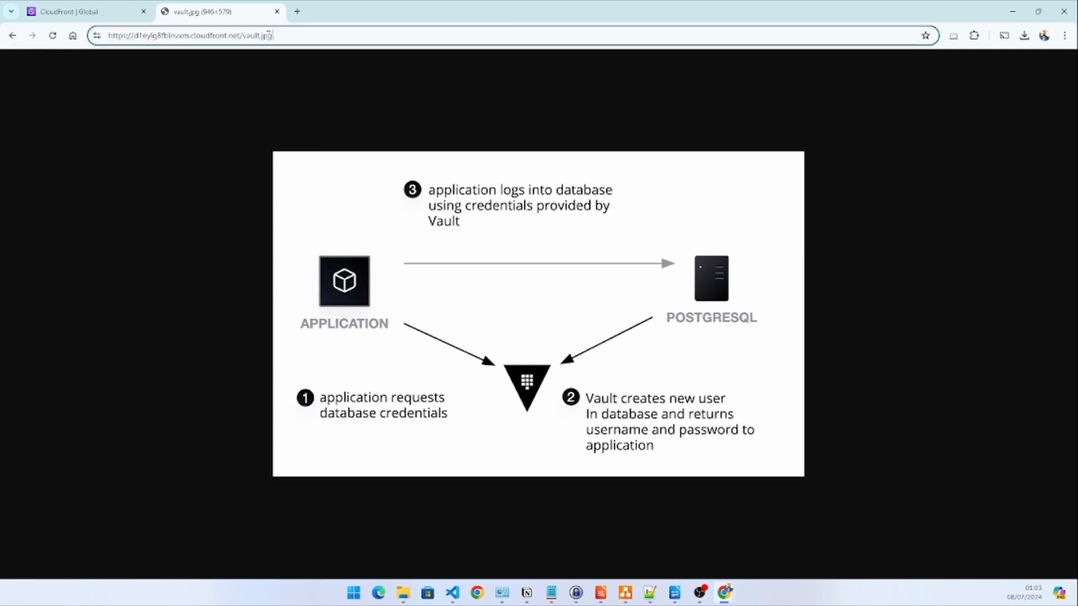
drag(292, 36, 243, 36)
text(kub)
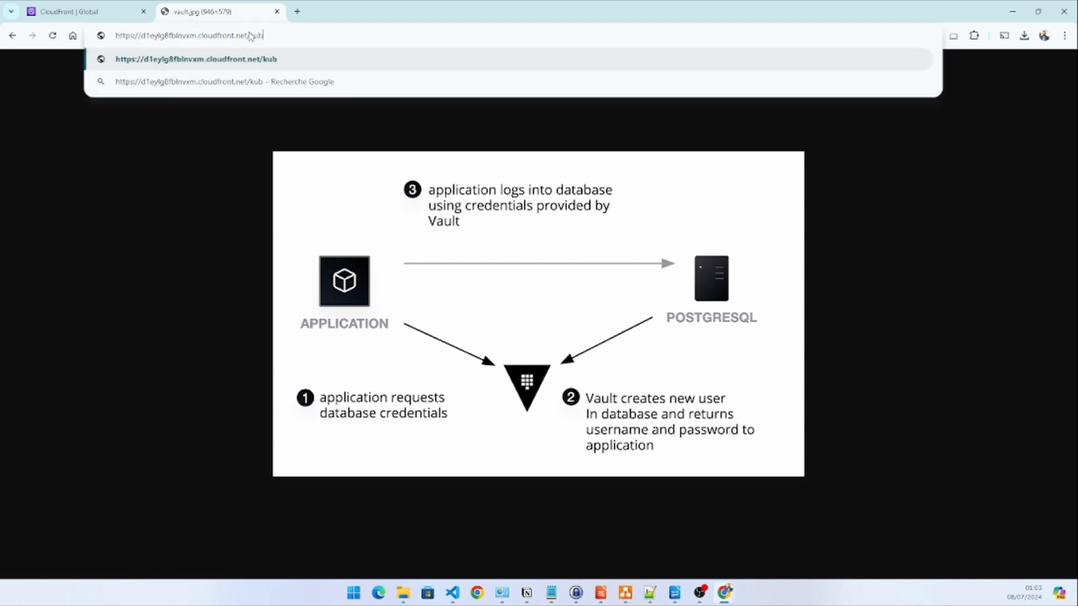
text(ernetes.)
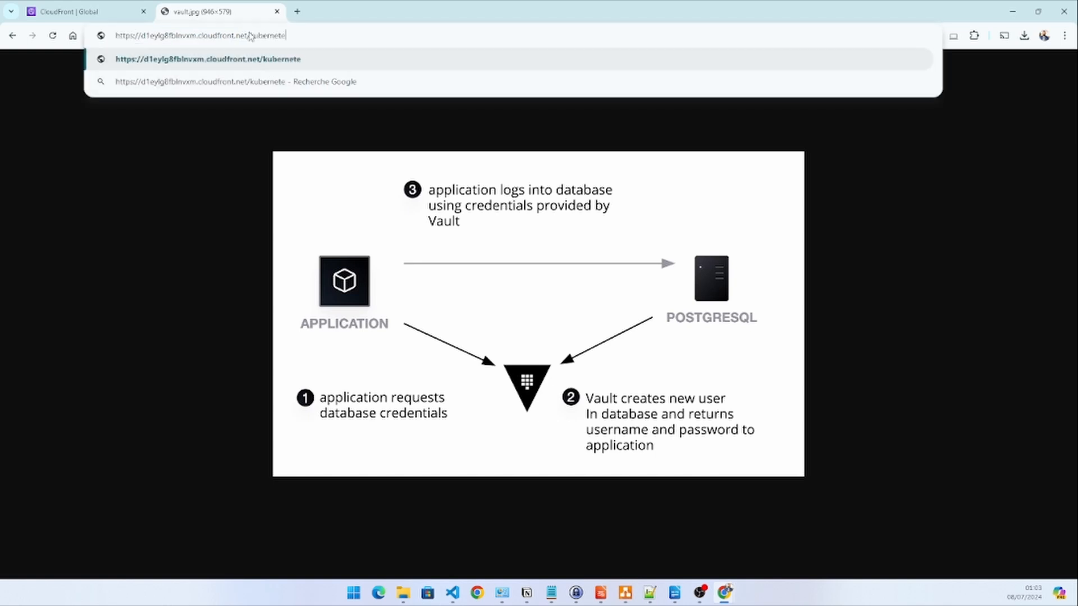
text(jpg)
key(Return)
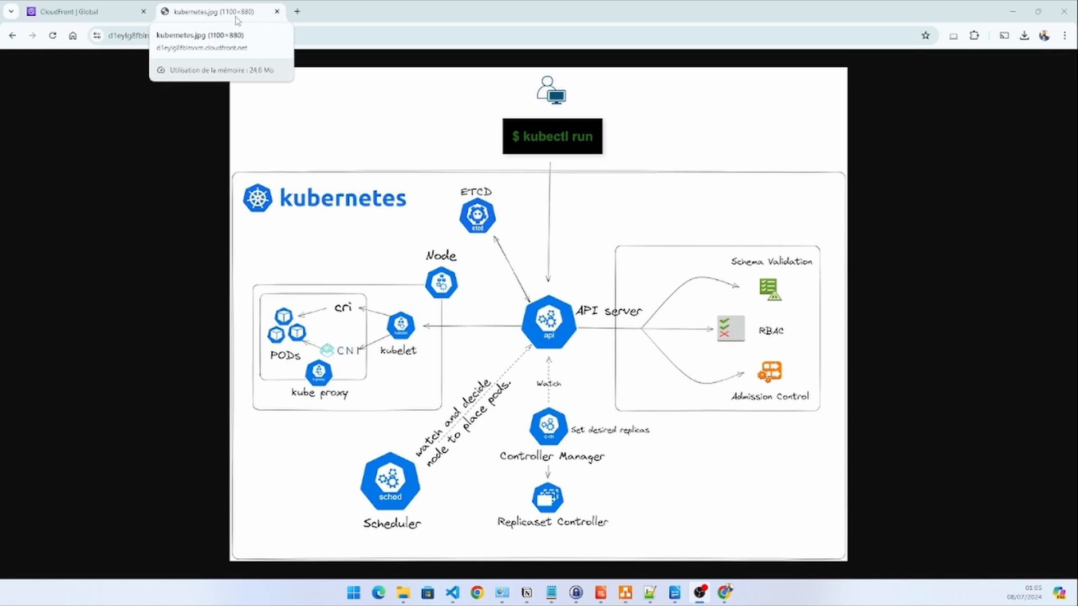
click(98, 13)
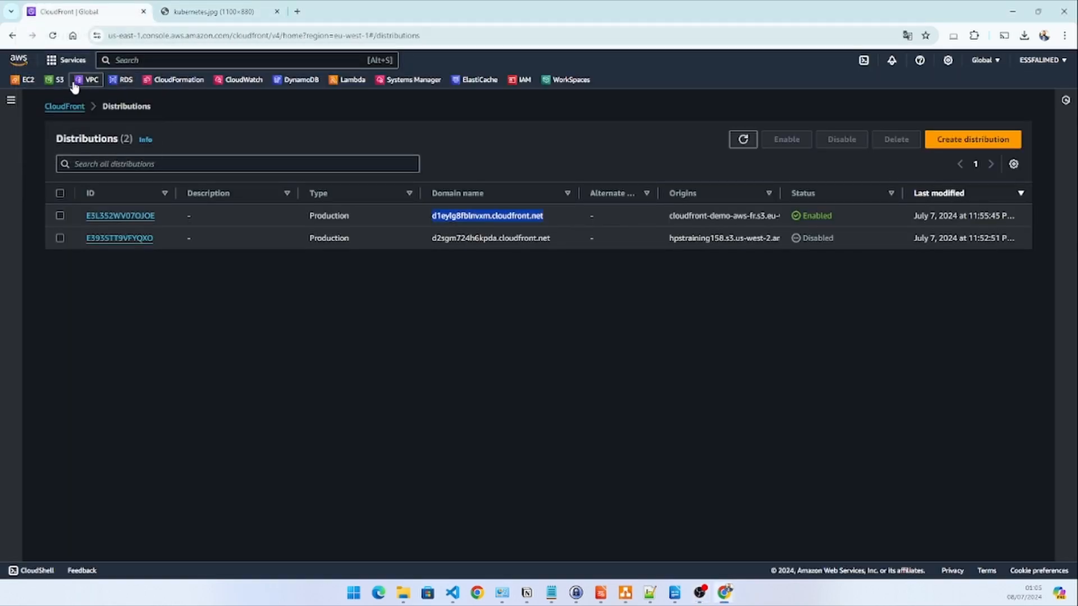
Open the S3 bucket list, and in Notepad++ examine the index.html source and its kubernetes.jpg image tag
click(56, 80)
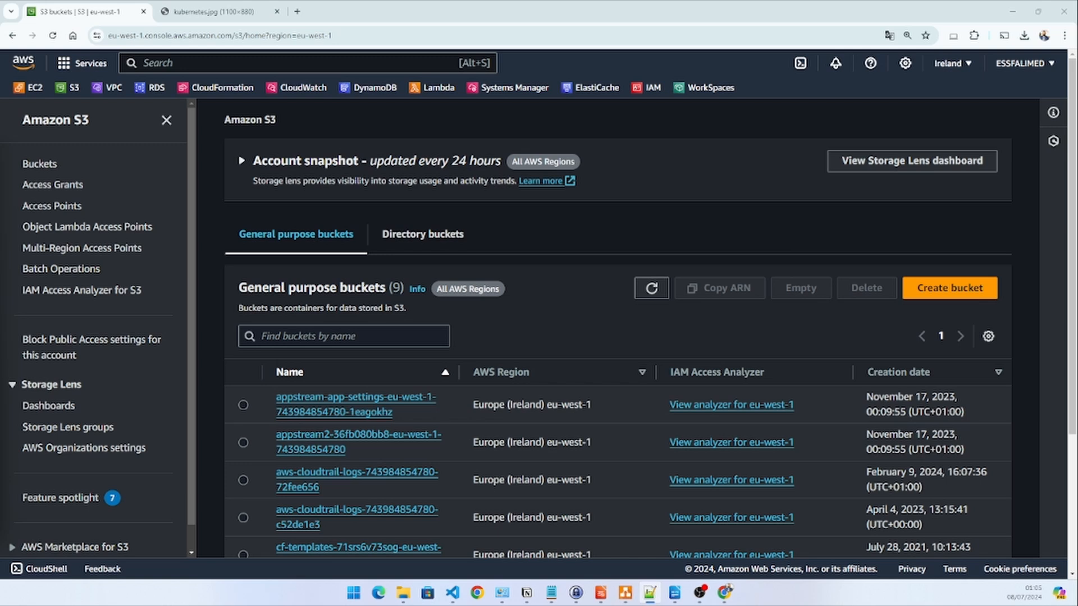
drag(0, 129, 534, 122)
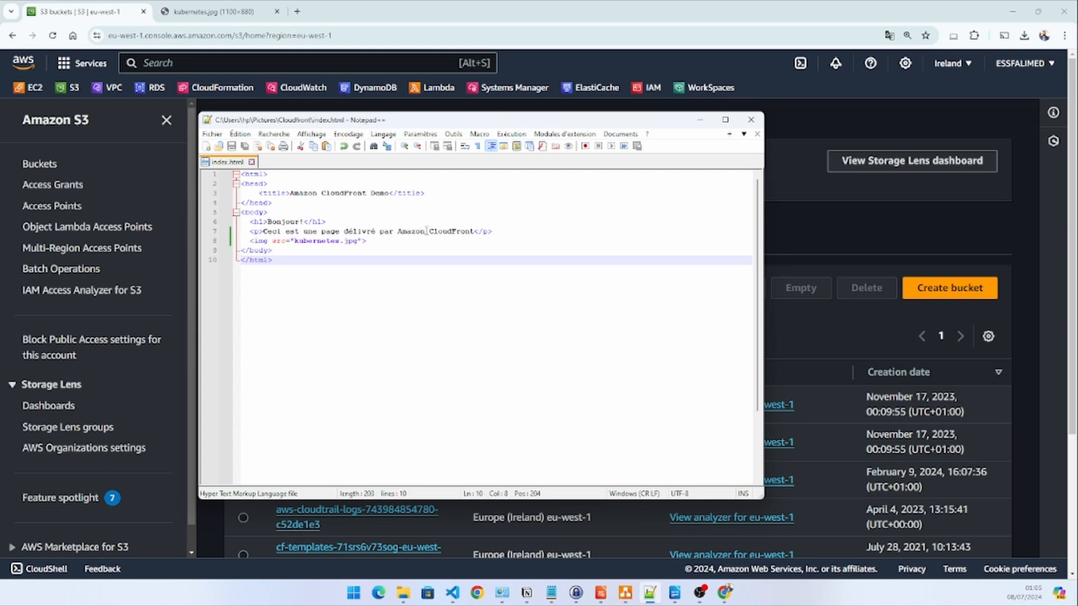
drag(396, 242, 252, 246)
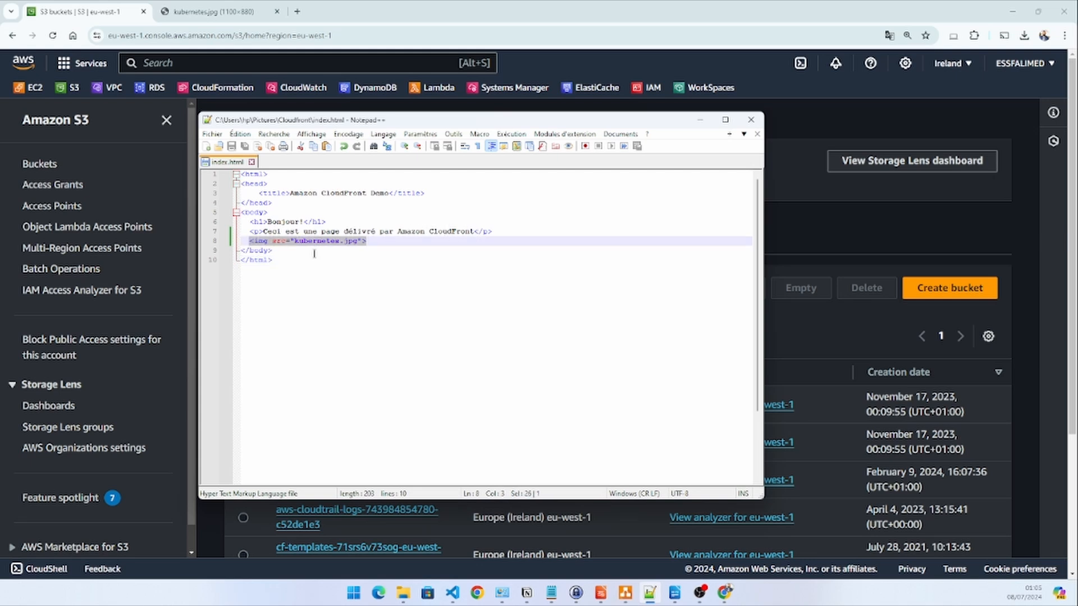
click(699, 120)
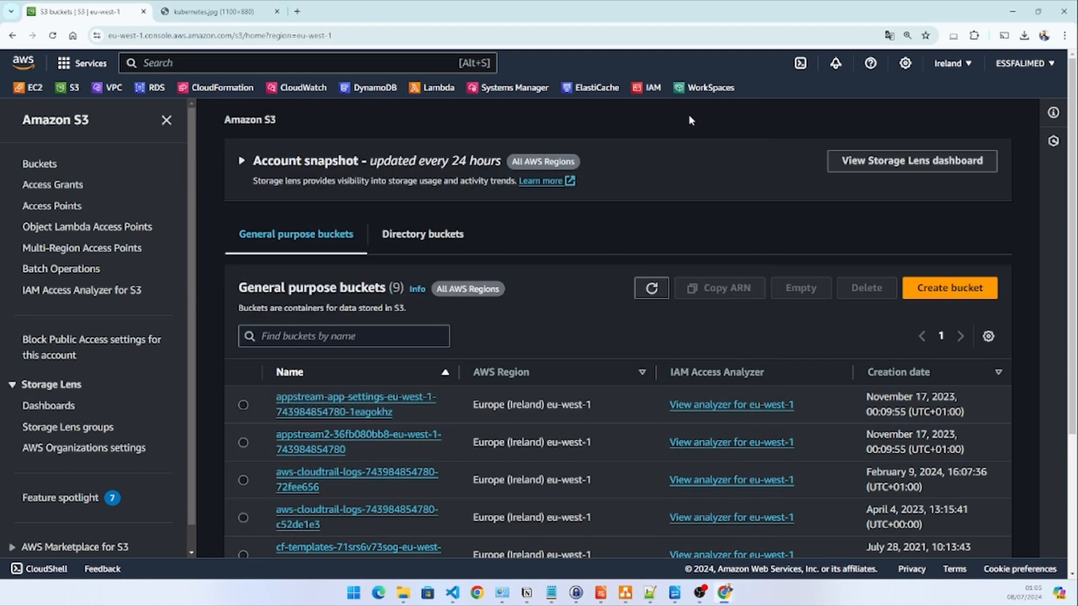
Filter the general purpose buckets by name and open the bucket cloudfront-demo-aws-fr
scroll(563, 227, down, 2)
scroll(474, 271, up, 2)
click(389, 337)
text(demo)
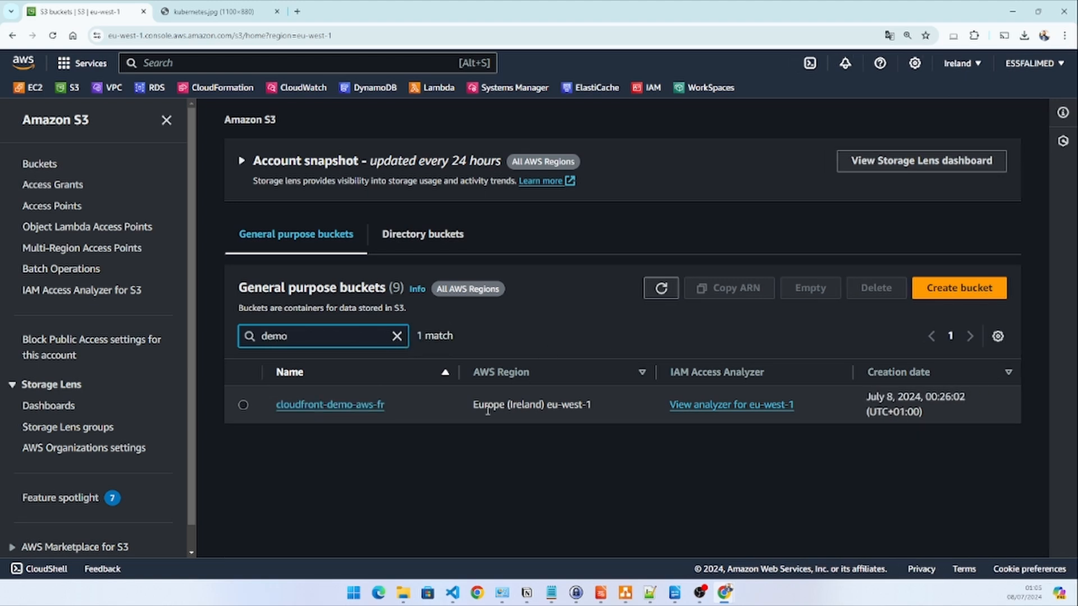
click(348, 405)
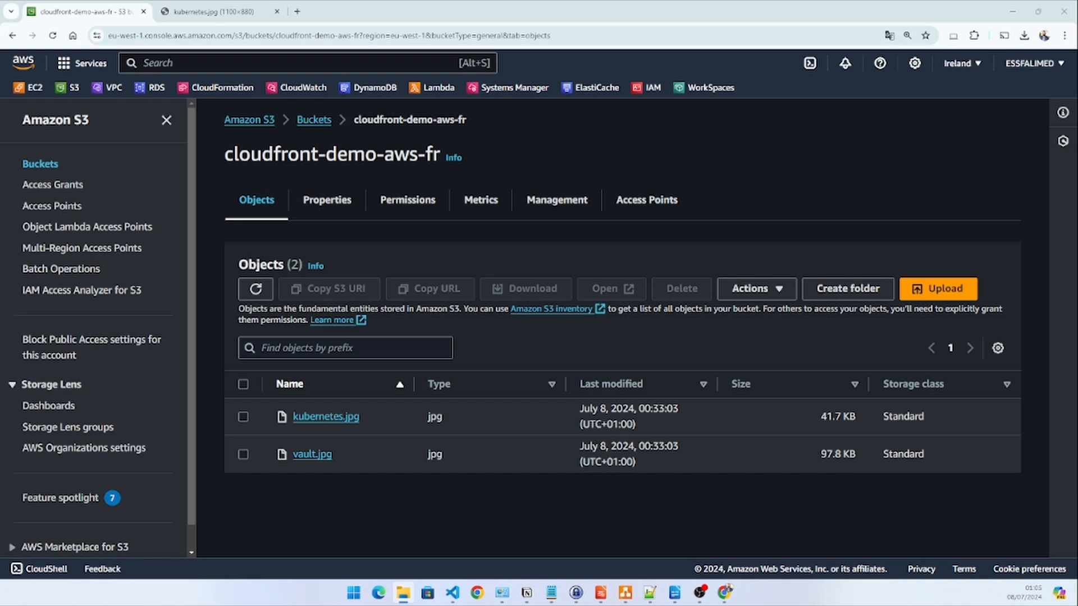
Upload index.html to the bucket with public-read access granted and the risk acknowledged, and close the upload status
drag(3, 314, 330, 427)
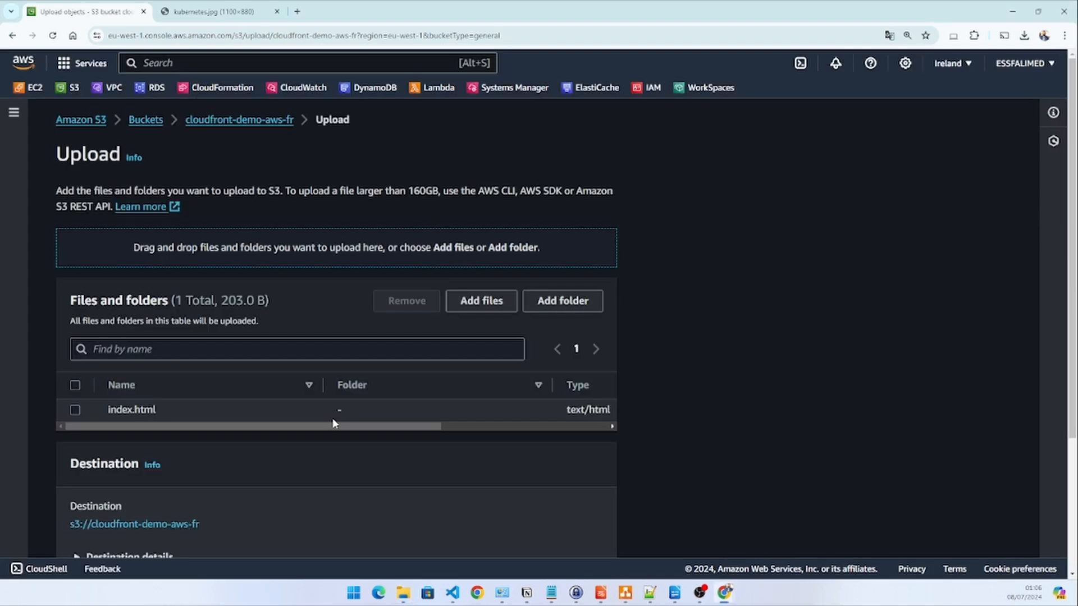
scroll(449, 441, down, 3)
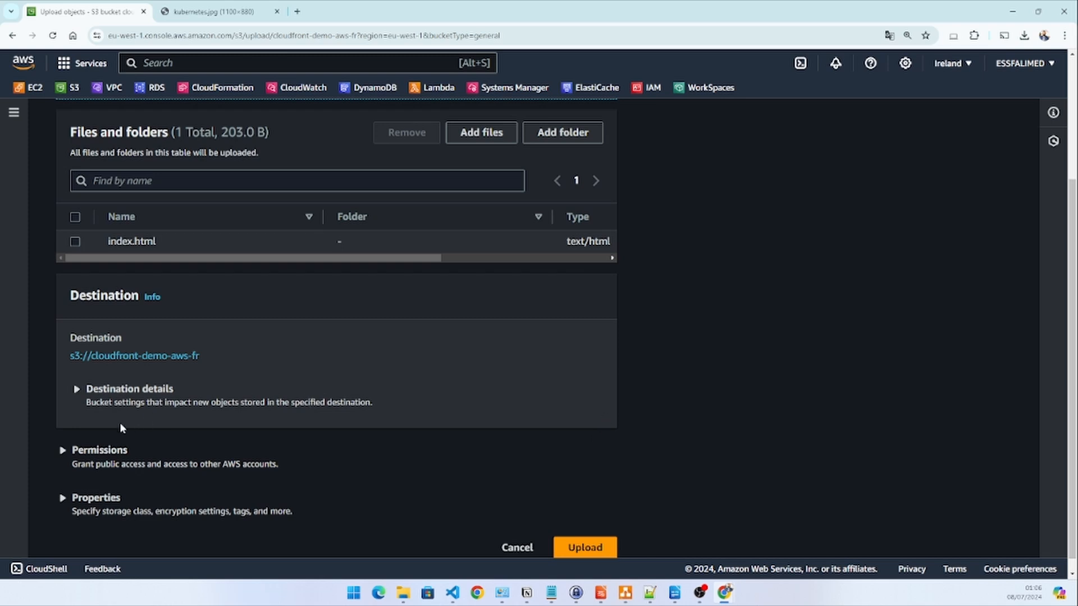
click(62, 452)
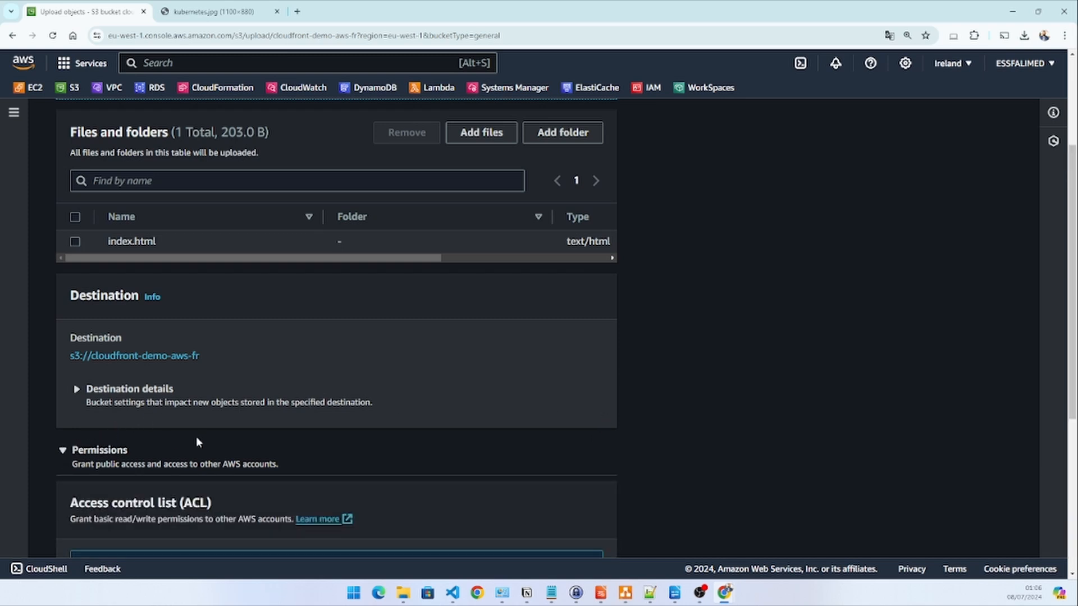
scroll(196, 438, down, 5)
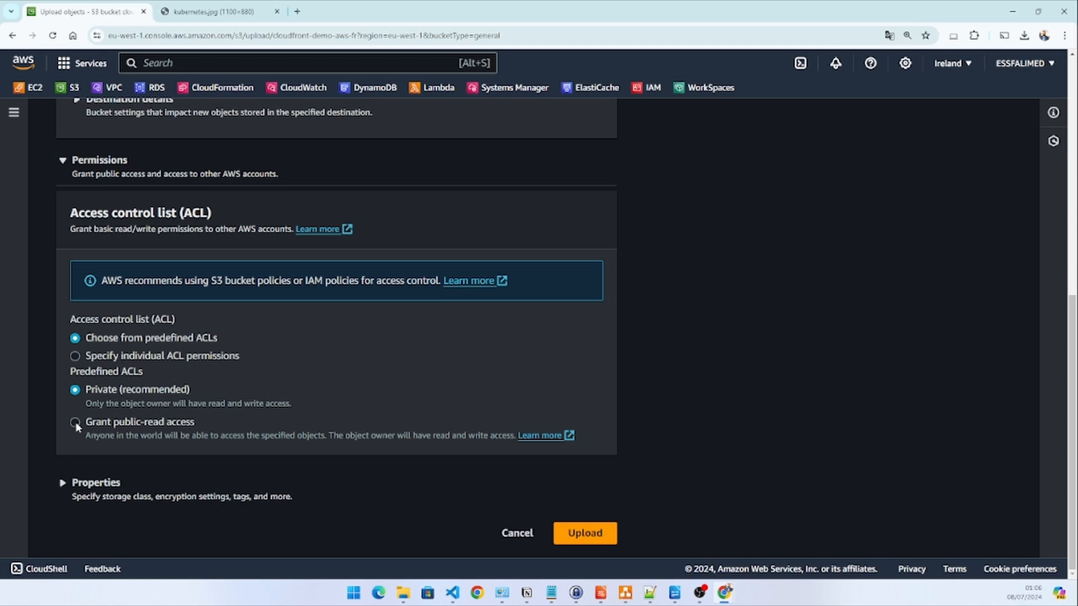
click(75, 423)
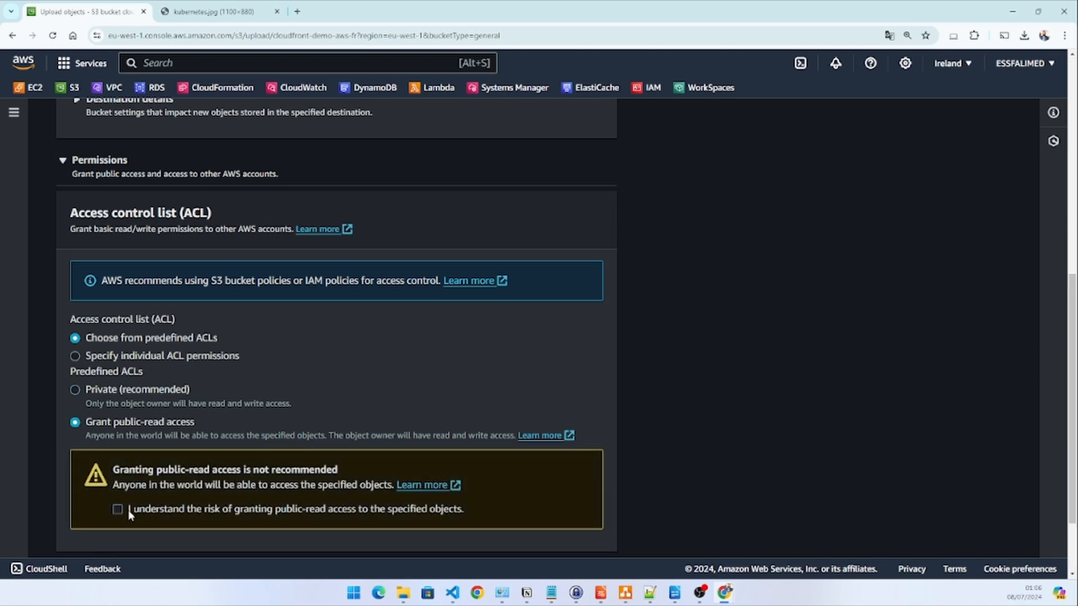
scroll(674, 427, down, 2)
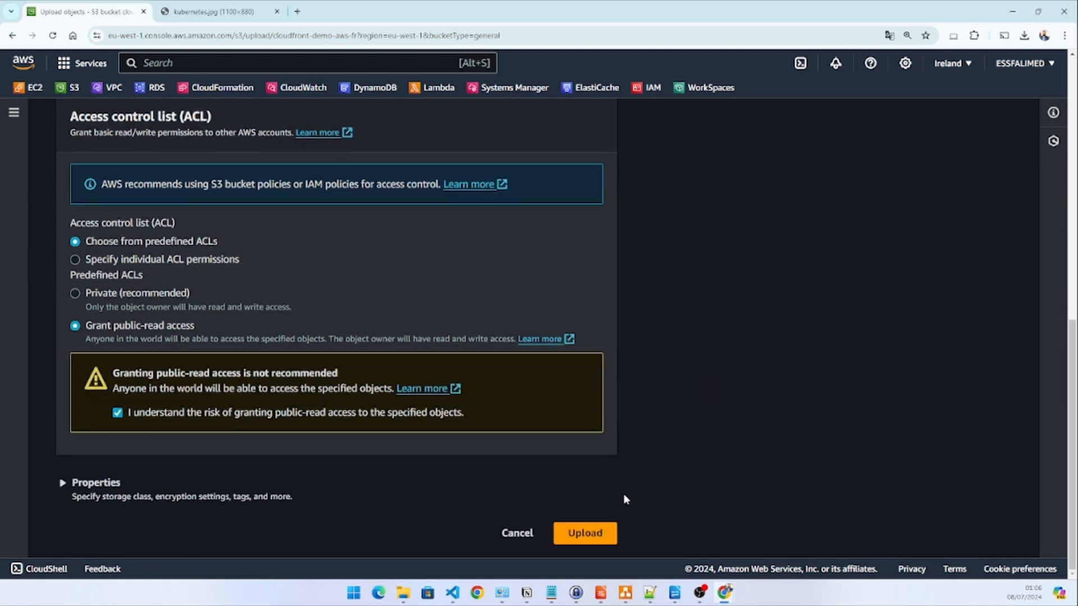
click(587, 534)
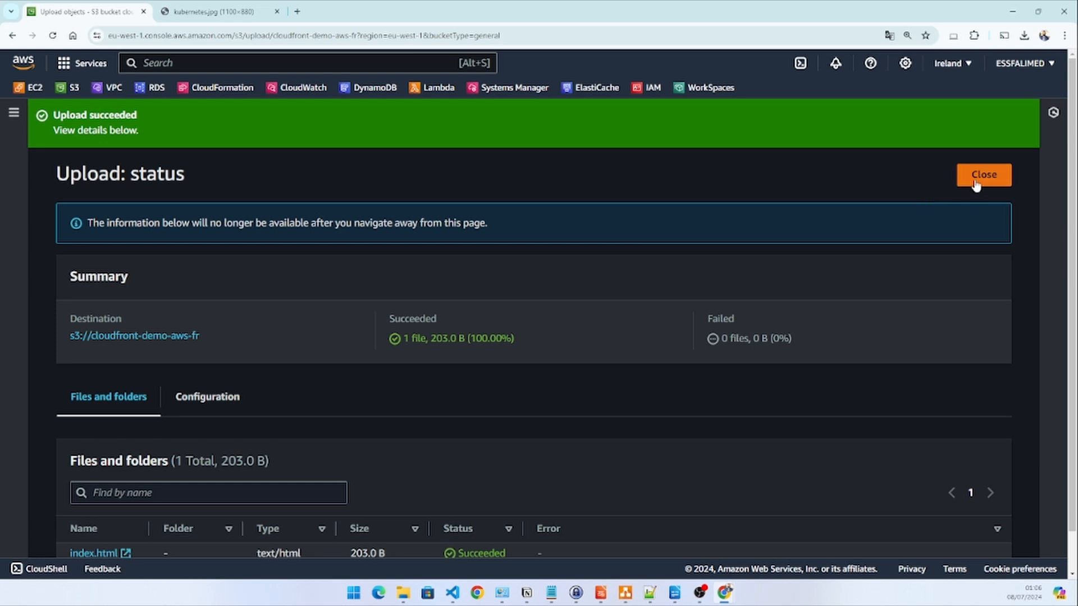
click(977, 177)
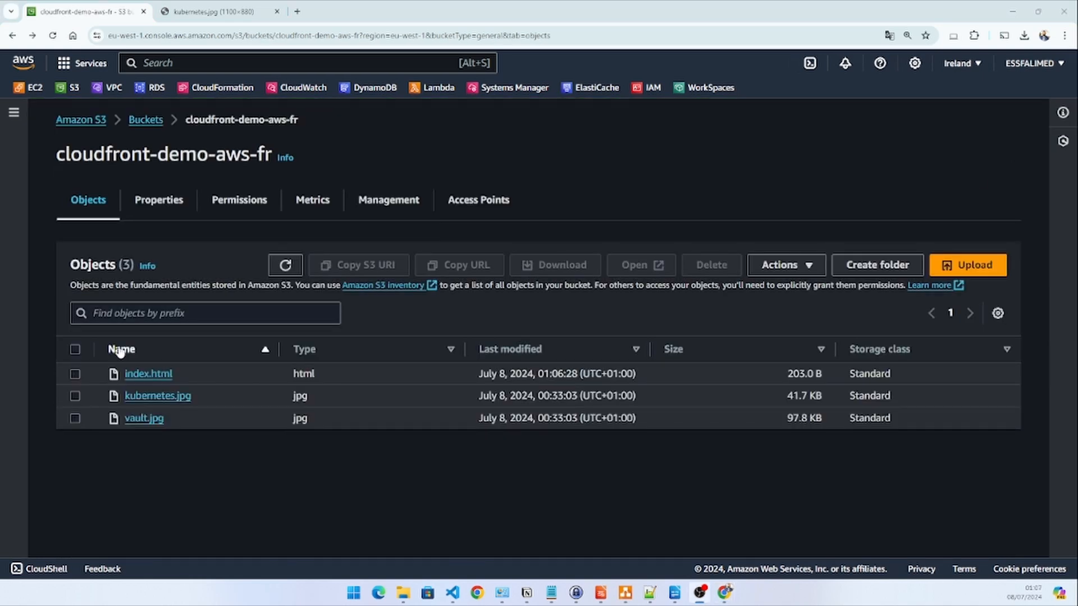
Test index.html through its S3 object URL, and return to the bucket's object list
click(144, 374)
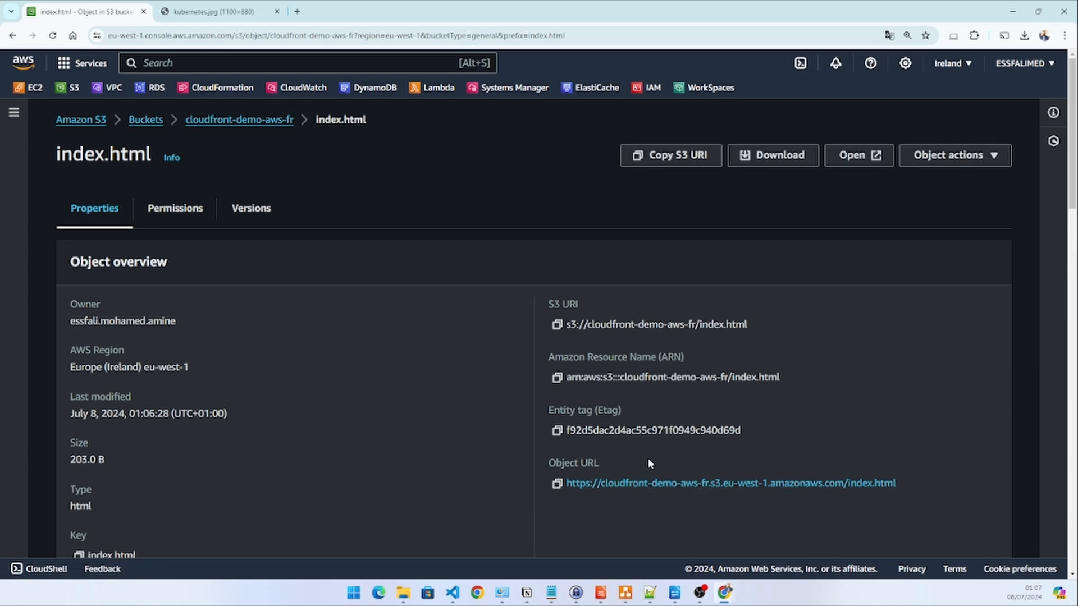
click(649, 484)
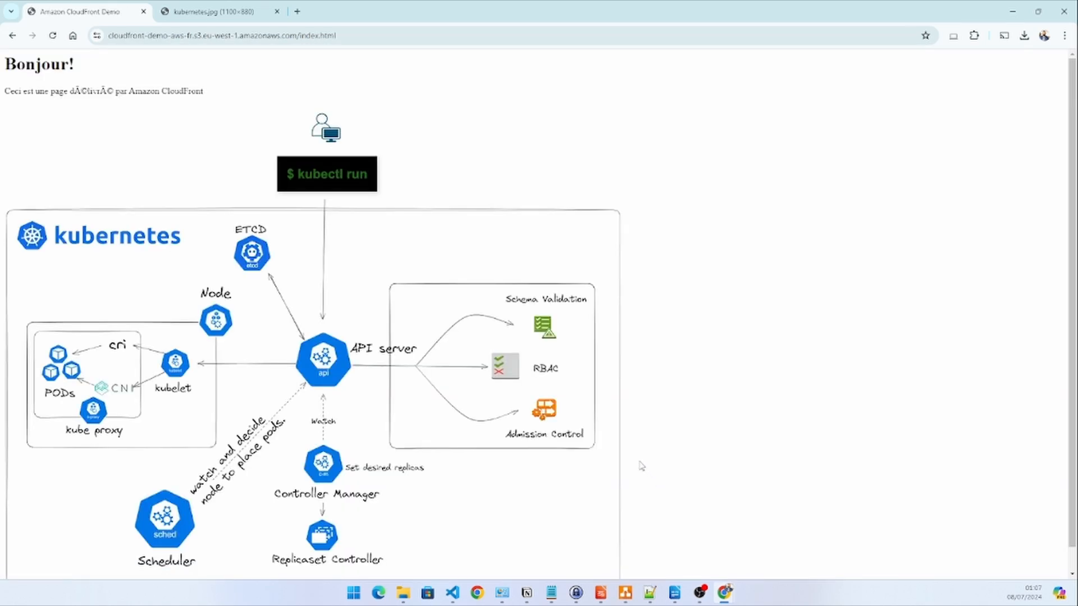
click(12, 36)
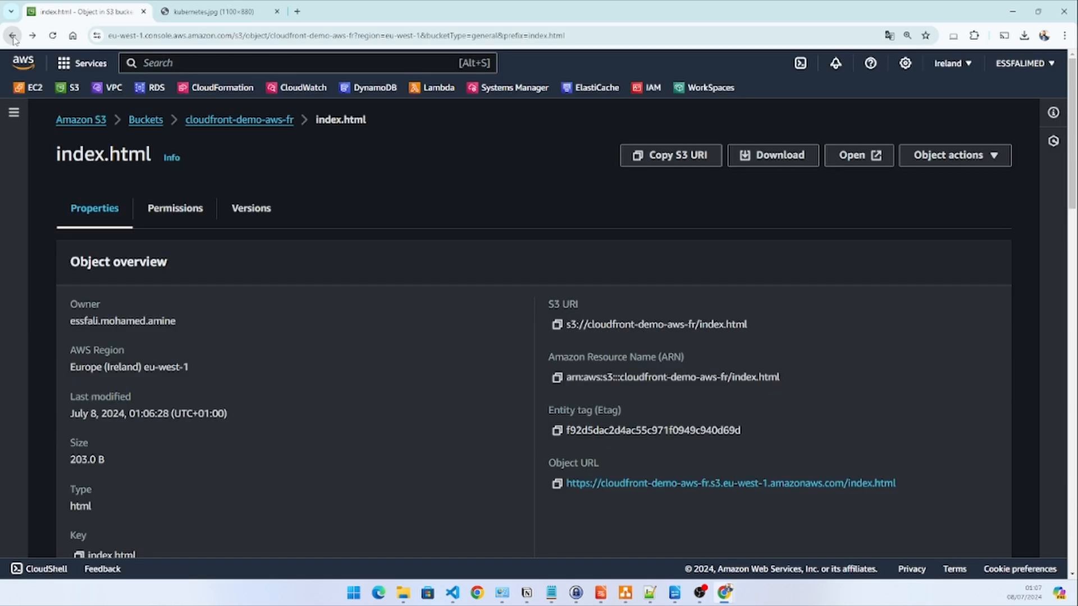
click(12, 37)
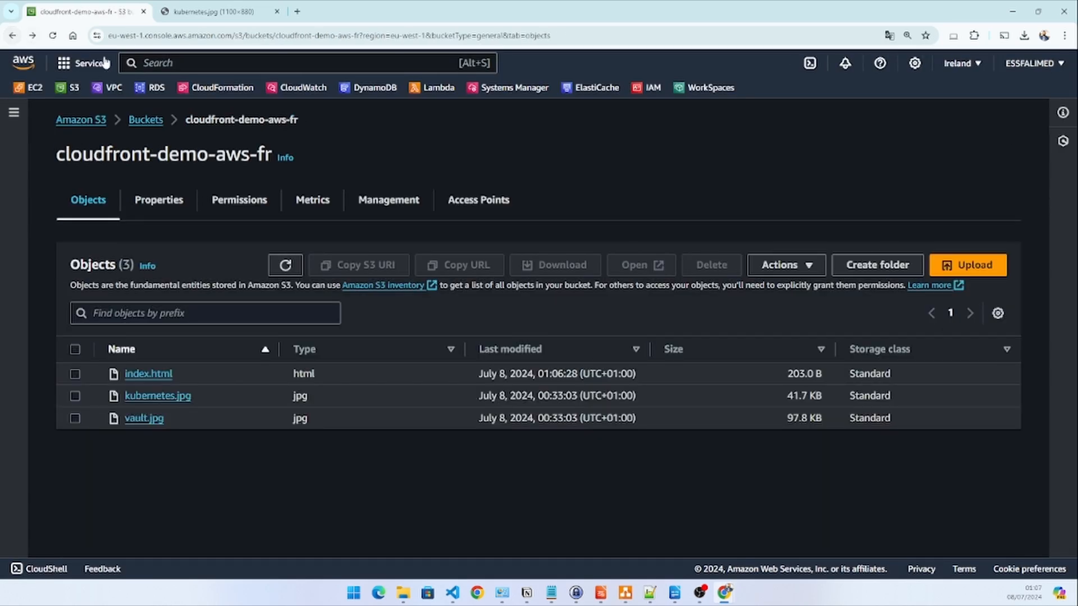
Search the services for CloudFront and open the enabled distribution whose origin is the cloudfront-demo-aws-fr bucket
click(158, 61)
text(cloud)
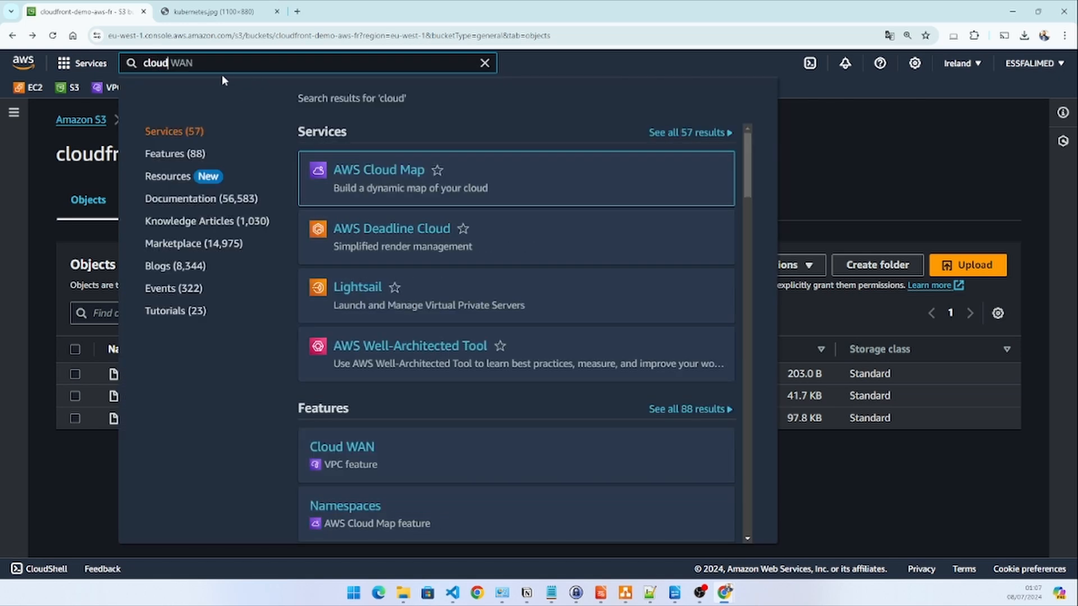
text(fr)
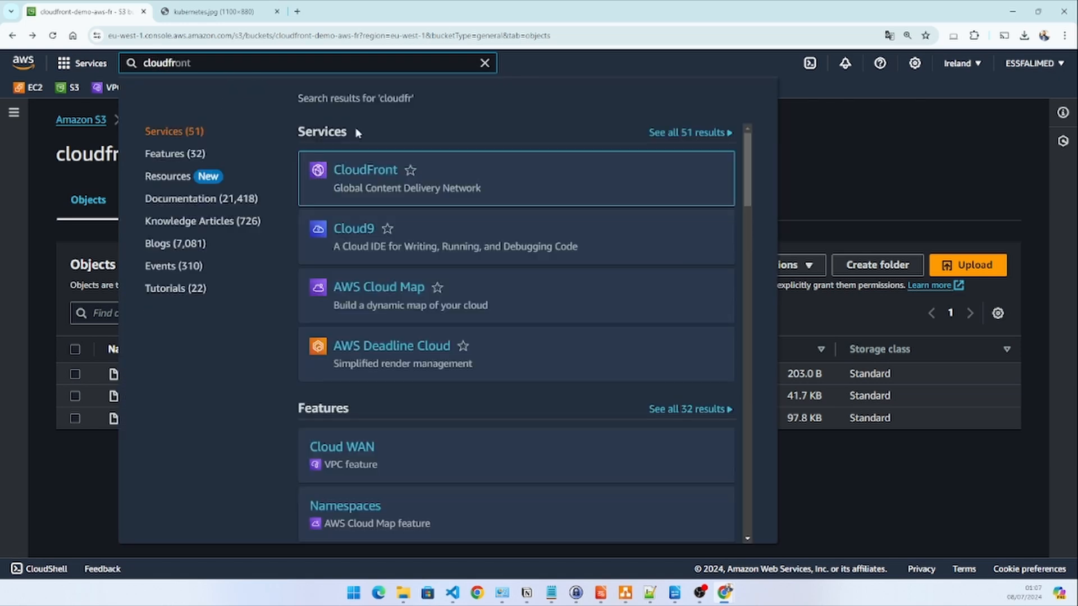
click(357, 170)
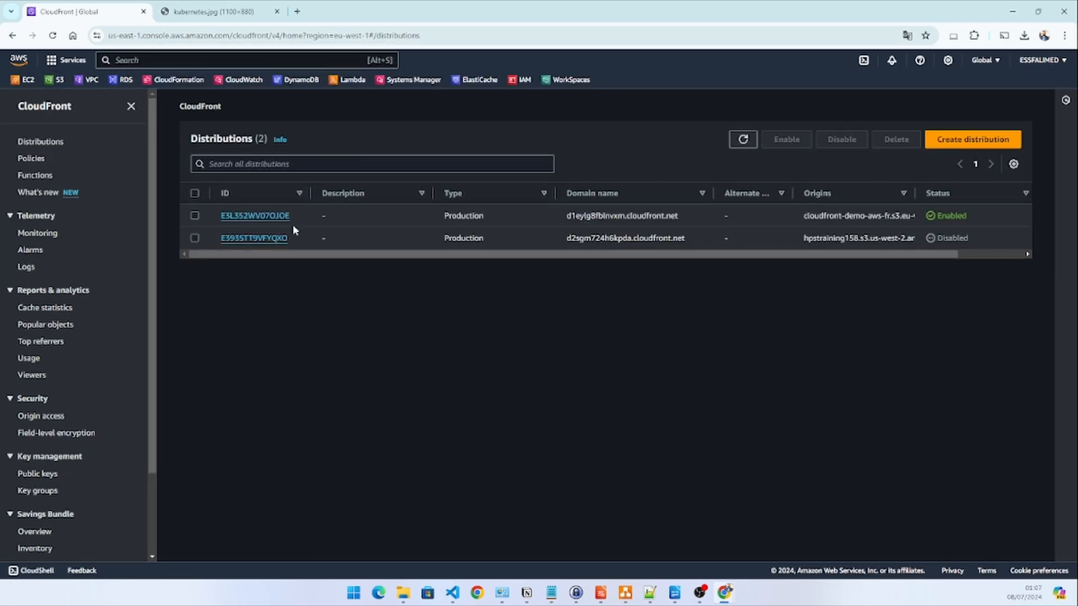
click(263, 216)
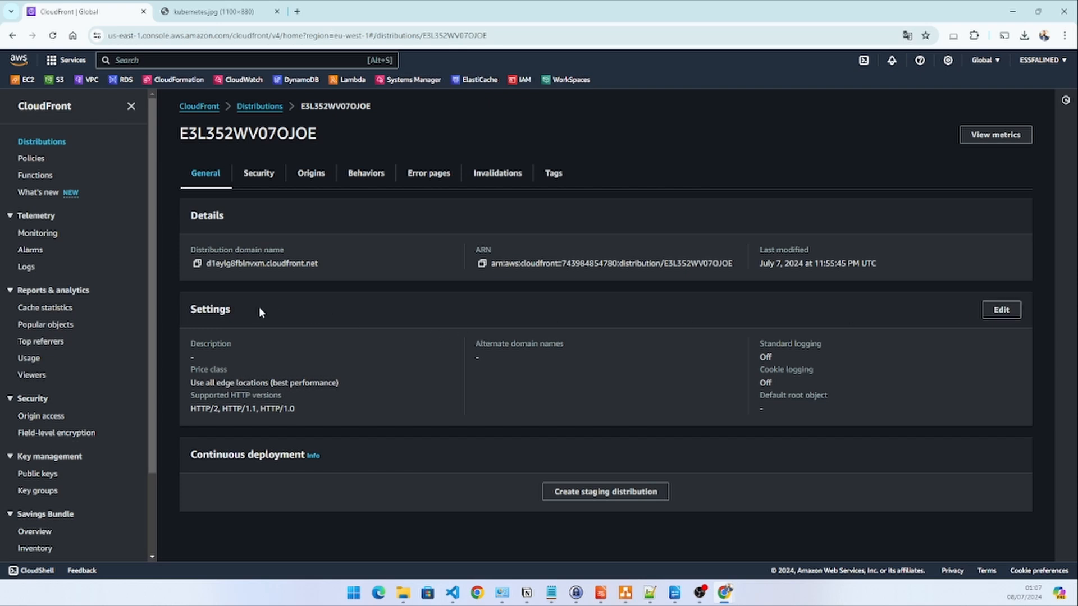
Set the distribution's default root object to index.html and save the changes
click(1005, 316)
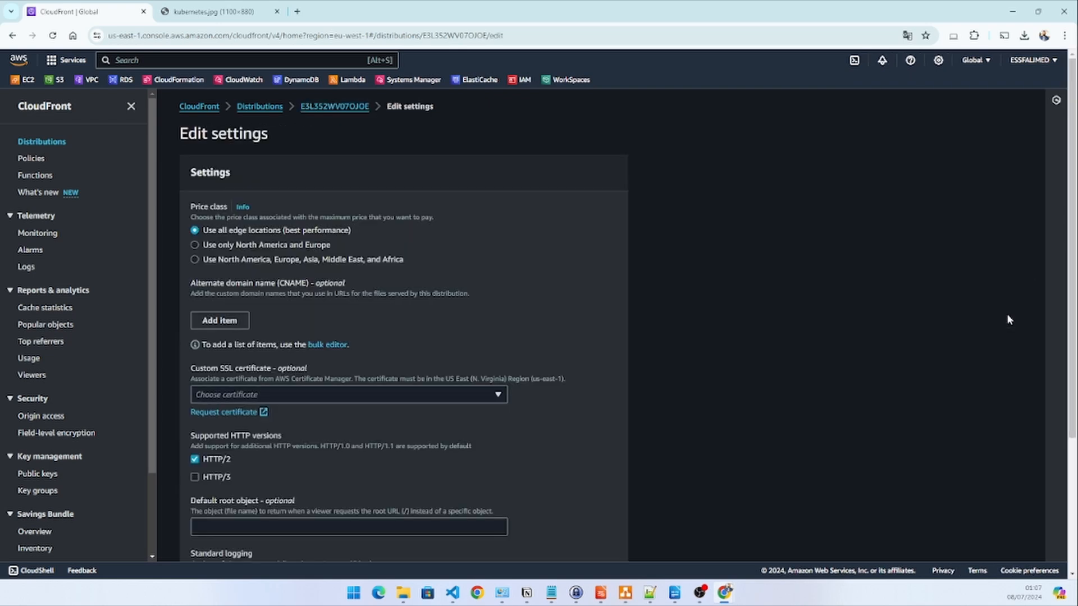
scroll(777, 299, down, 3)
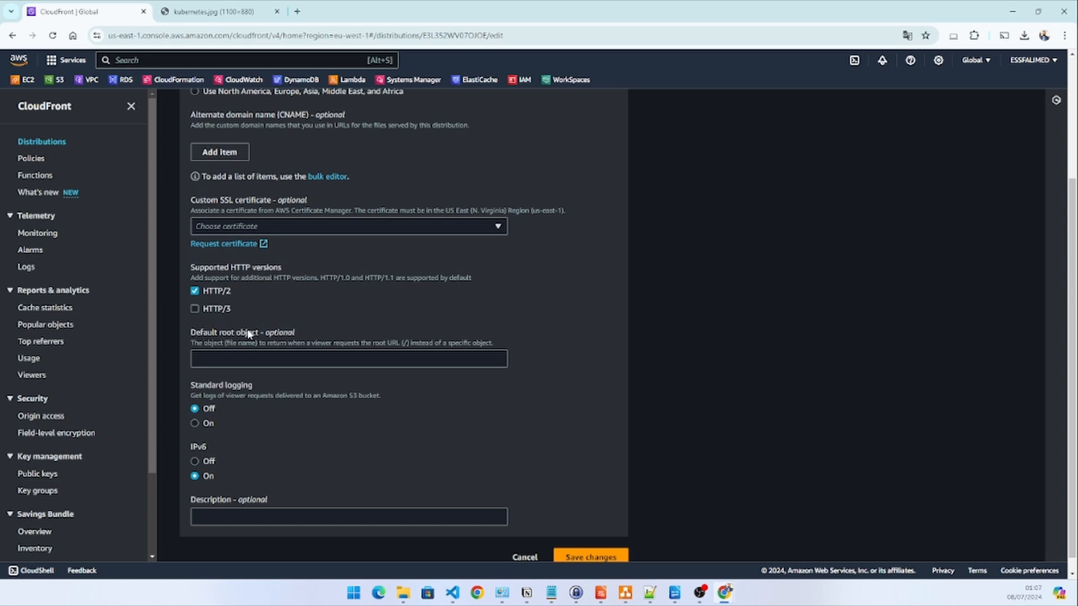
click(264, 353)
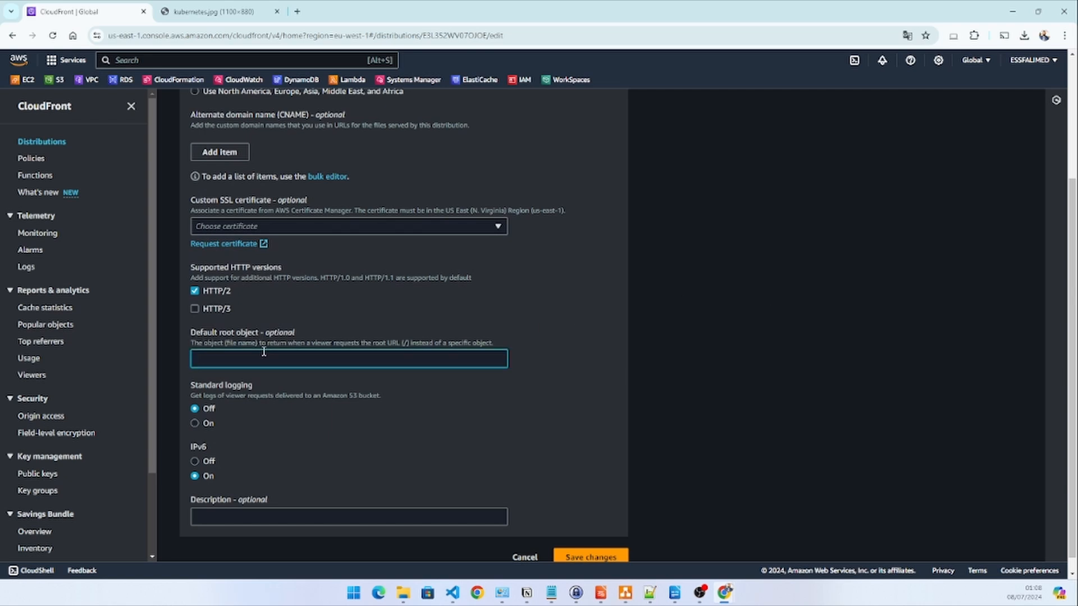
text(index.html)
click(576, 554)
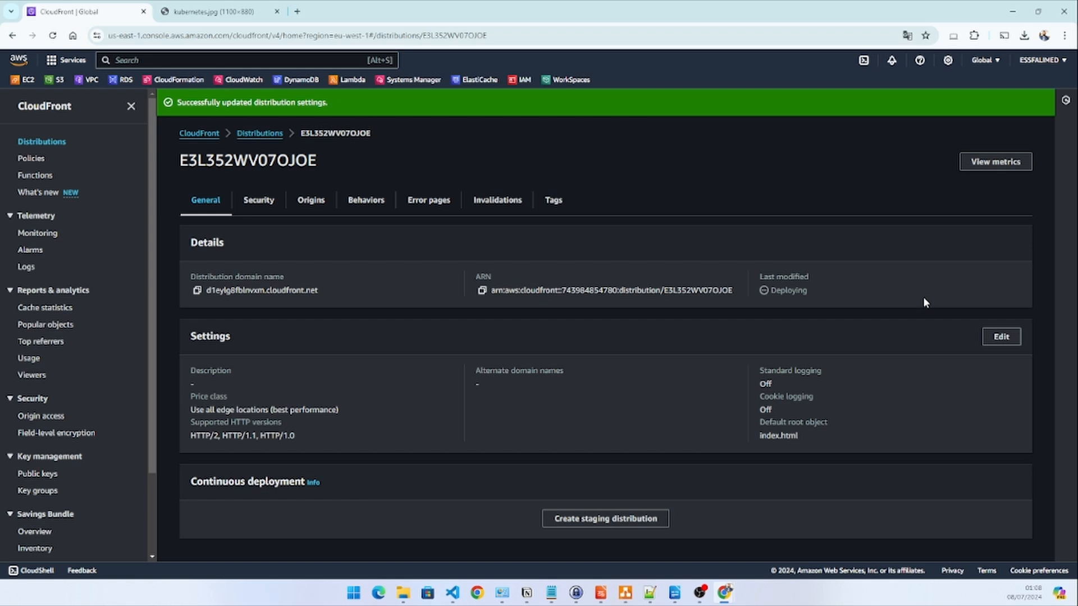
Copy the distribution's domain name and load it without a file path in a new browser tab
click(260, 133)
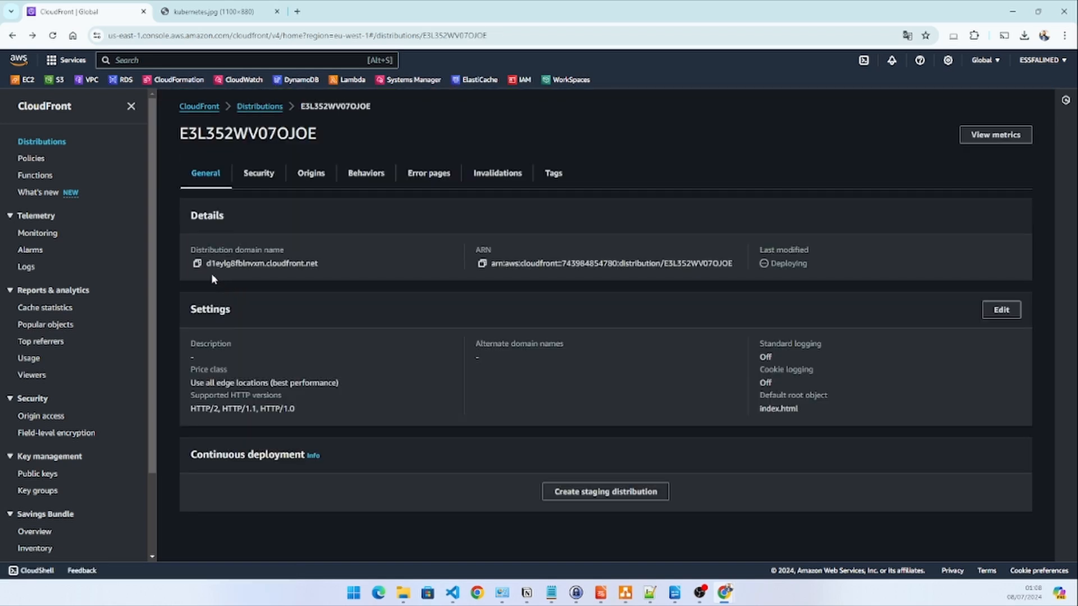
click(198, 264)
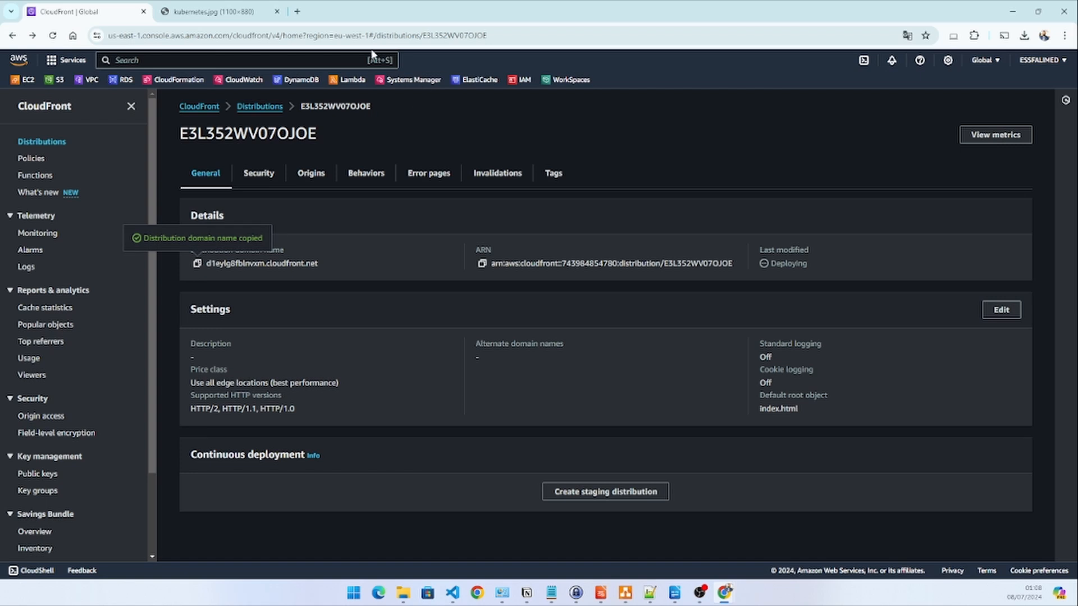
click(297, 11)
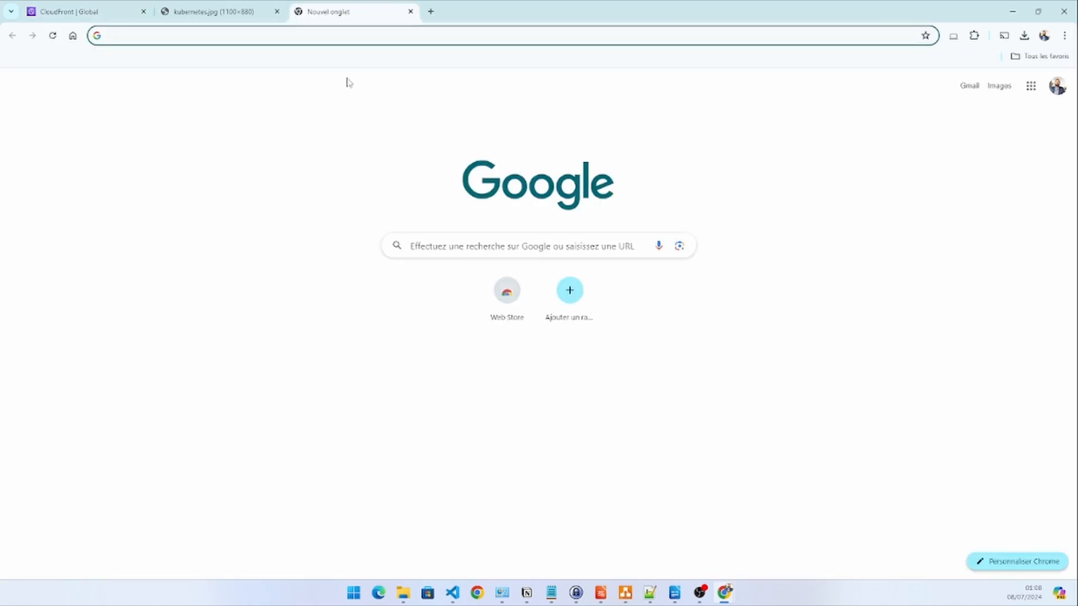
key(ctrl+v)
key(Return)
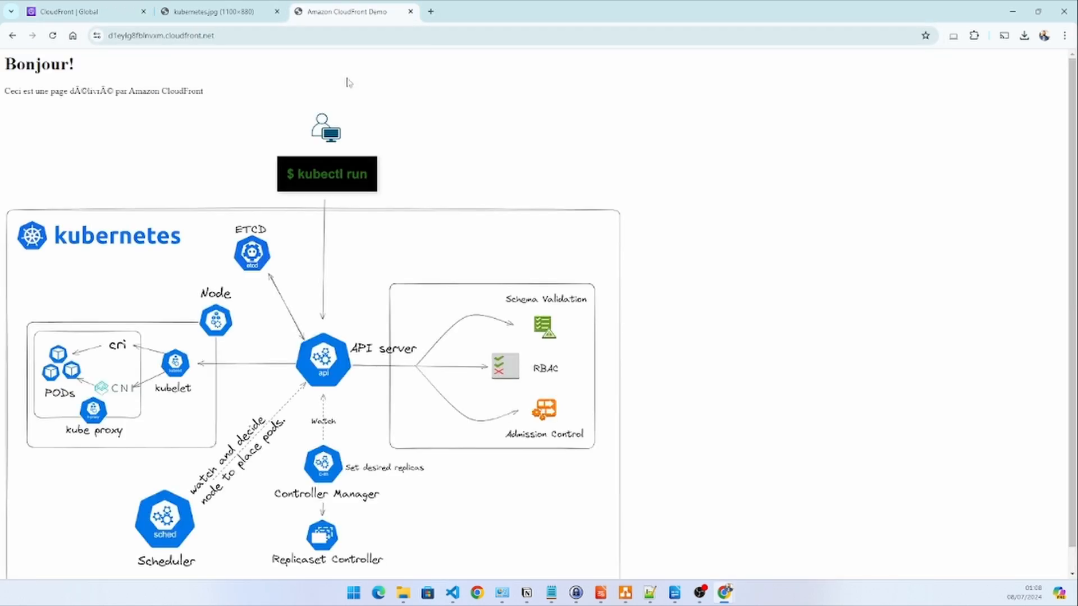